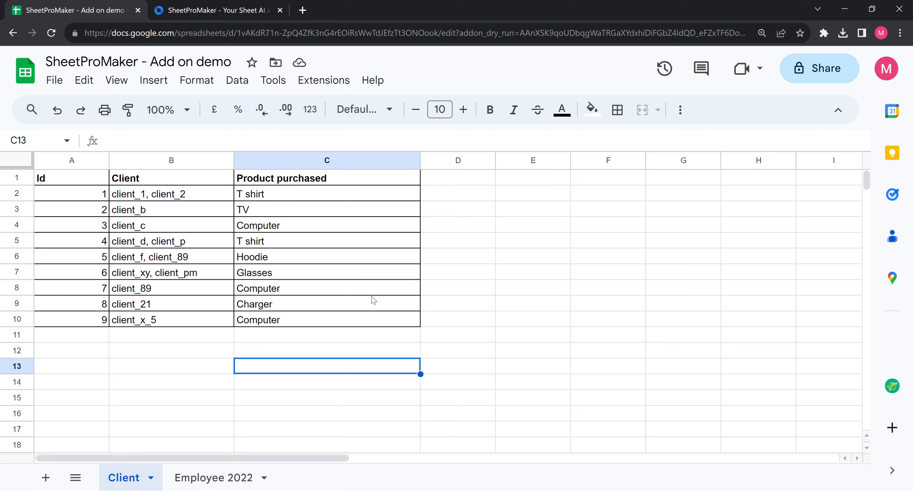
# Step: Switch to the browser tab with SheetProMaker's Google Workspace Marketplace listing
pyautogui.click(231, 2)
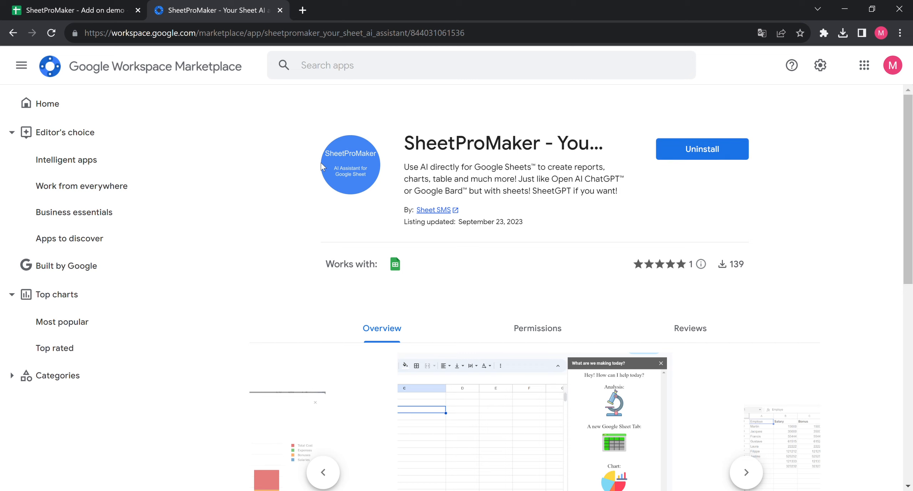
# Step: Return to the demo spreadsheet's Client sheet in the first browser tab
pyautogui.click(29, 4)
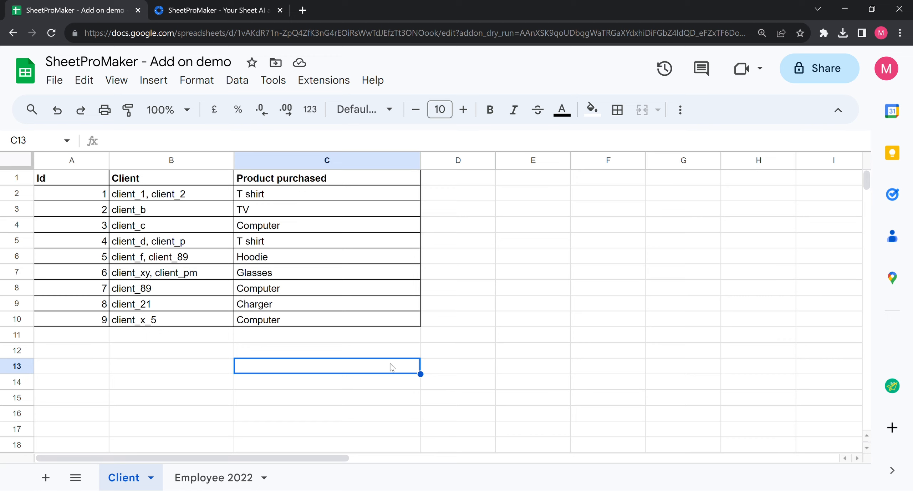
# Step: Select the Client and Product purchased columns, then cell B3
pyautogui.click(185, 167)
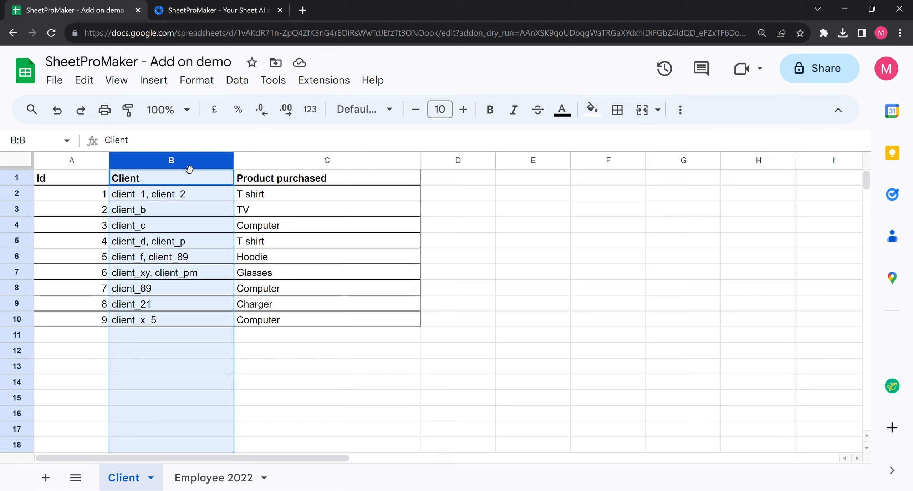
pyautogui.click(265, 165)
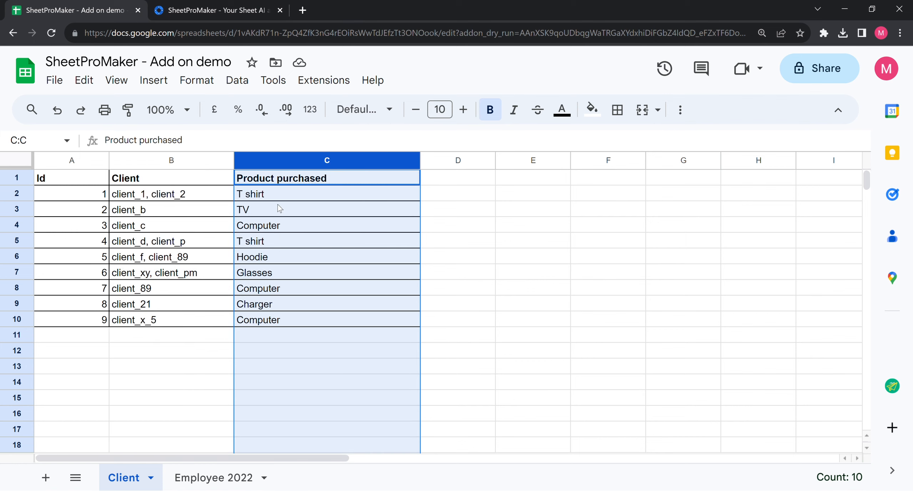
pyautogui.click(159, 209)
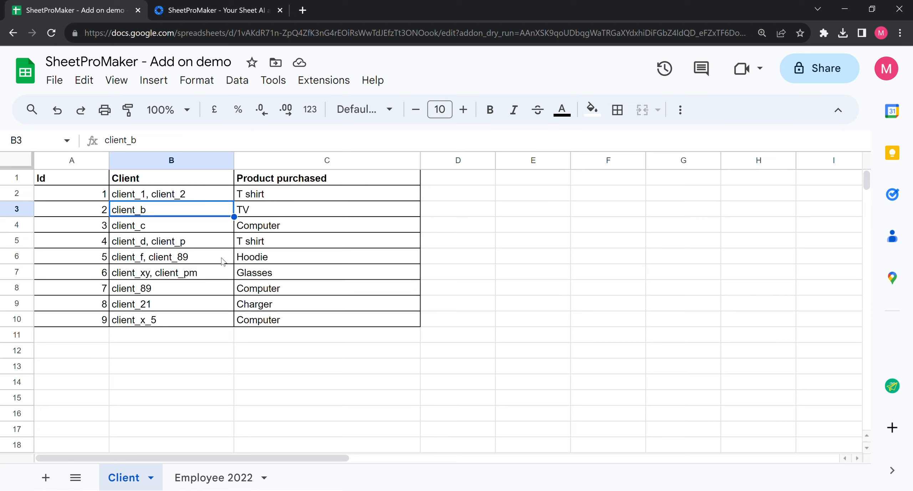
# Step: Highlight the Computer purchases in C4, C8 and C10, then open the Extensions add-ons list
pyautogui.click(246, 228)
pyautogui.keyDown('ctrl'); pyautogui.click(268, 290); pyautogui.keyUp('ctrl')
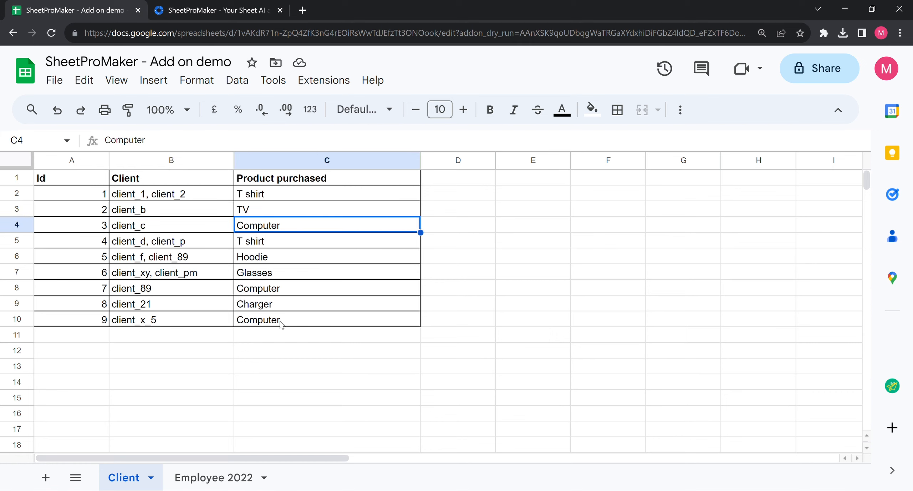
pyautogui.keyDown('ctrl'); pyautogui.click(280, 321); pyautogui.keyUp('ctrl')
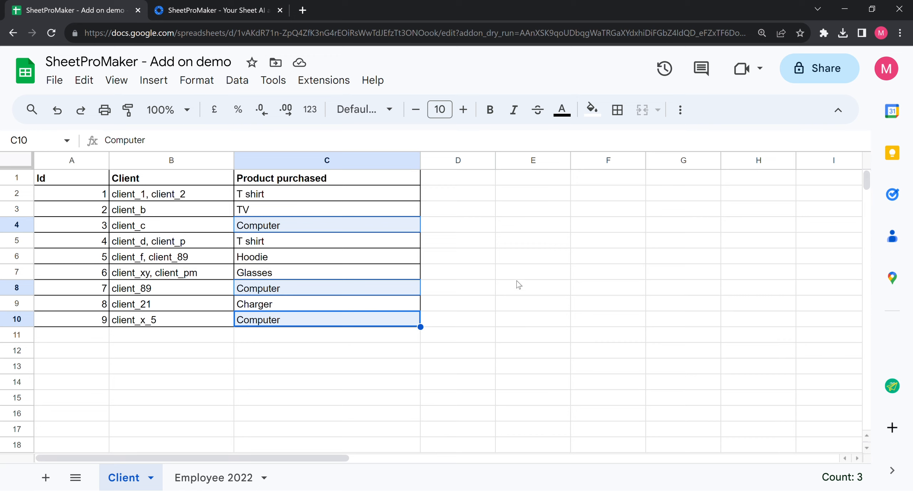
pyautogui.click(533, 272)
pyautogui.click(324, 80)
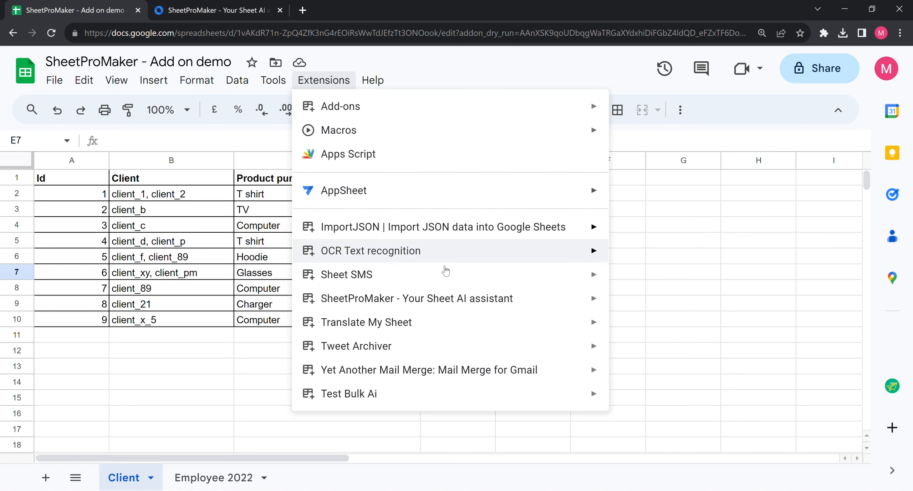
# Step: Launch SheetProMaker - Your Sheet AI assistant from Extensions to open its sidebar
pyautogui.moveTo(435, 295)
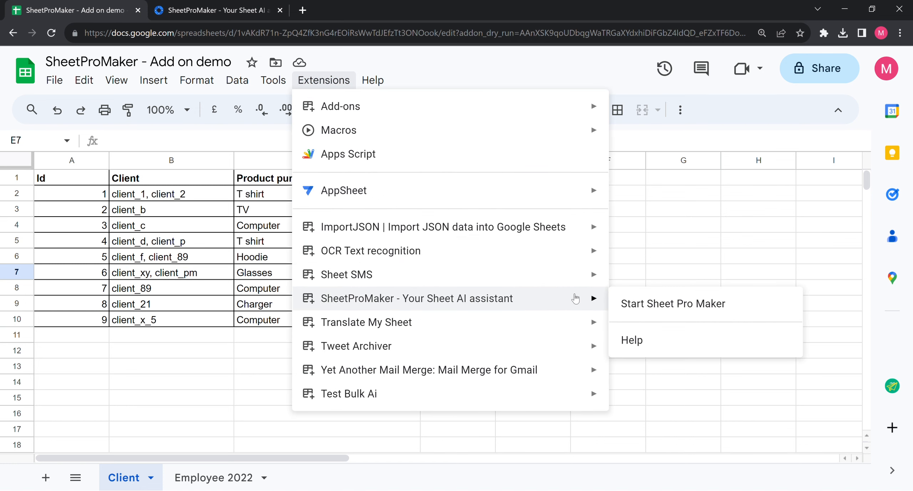
pyautogui.click(625, 304)
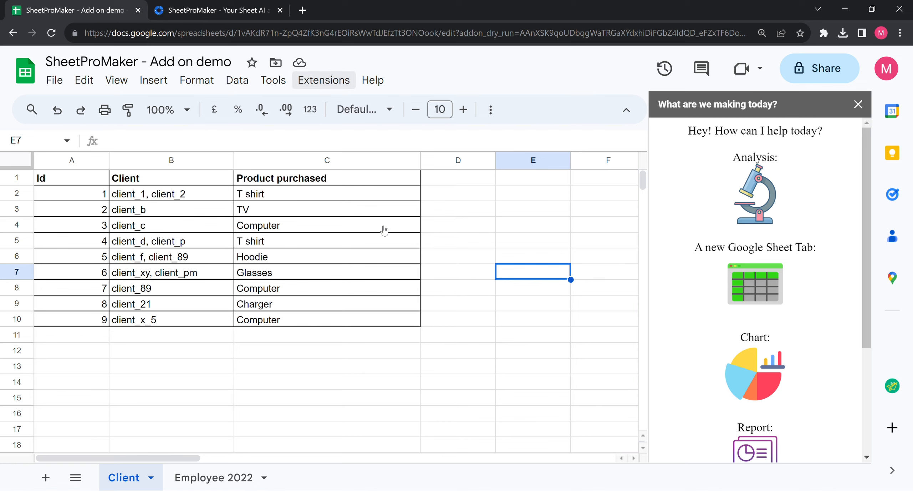
pyautogui.click(356, 87)
pyautogui.moveTo(399, 296)
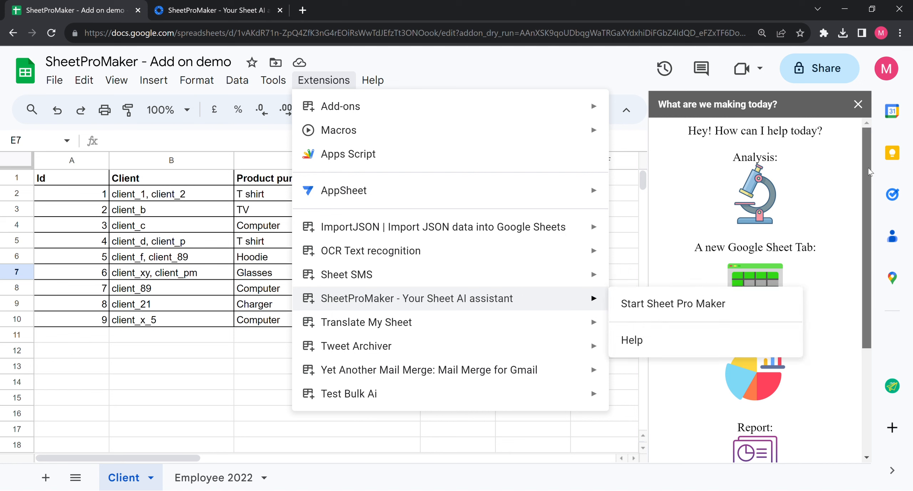
pyautogui.click(726, 102)
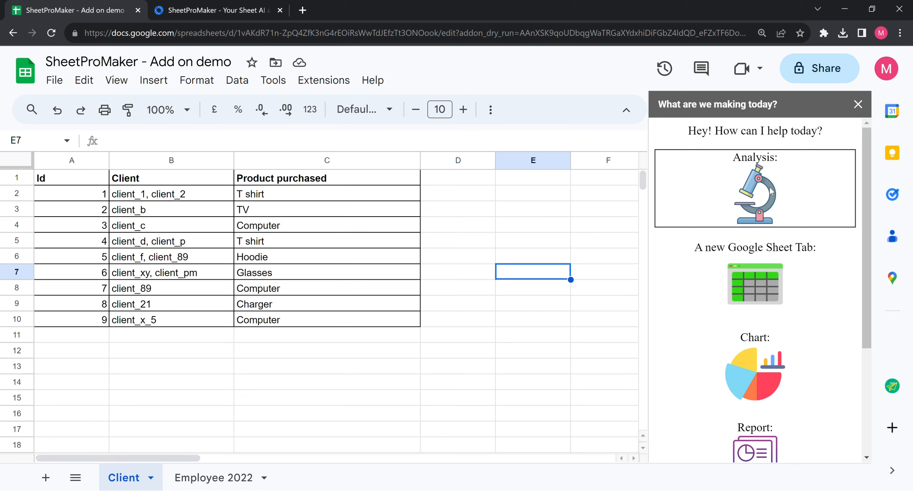
# Step: Ask the Analysis task 'Who are the clients who have bought a computer?'
pyautogui.click(786, 176)
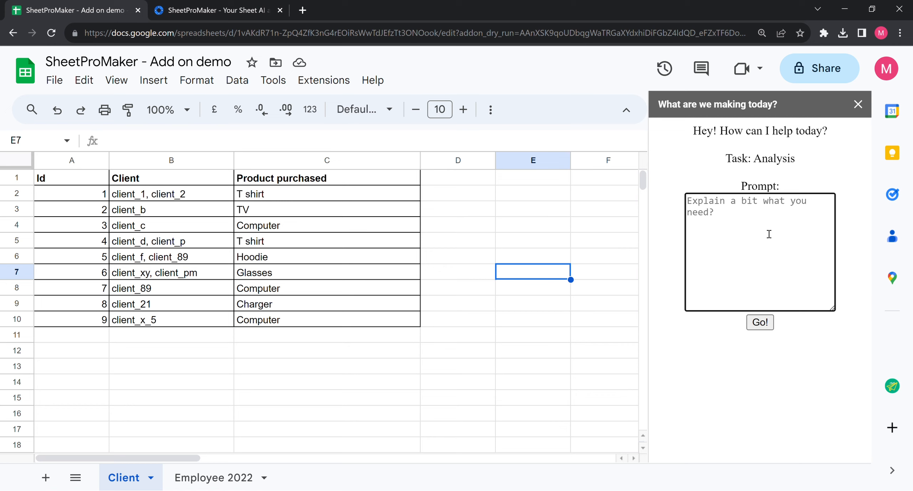
pyautogui.write('Who are the clients')
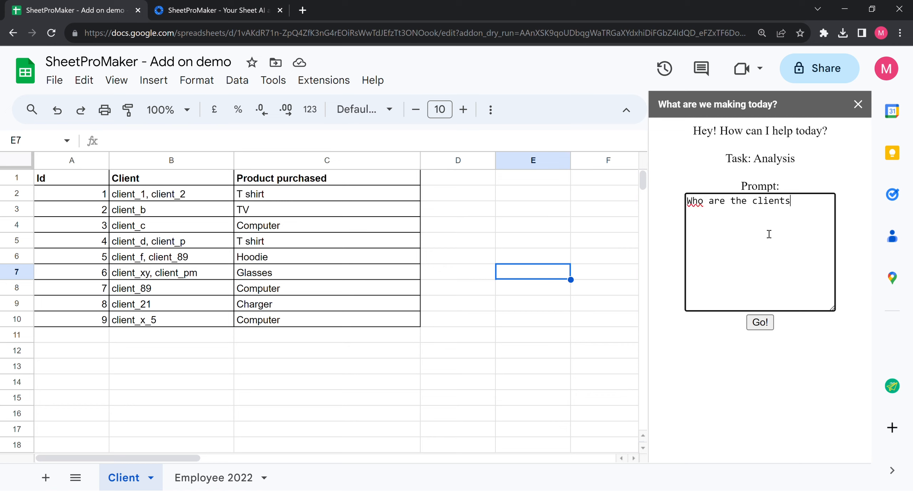
pyautogui.write(' who have bought a ')
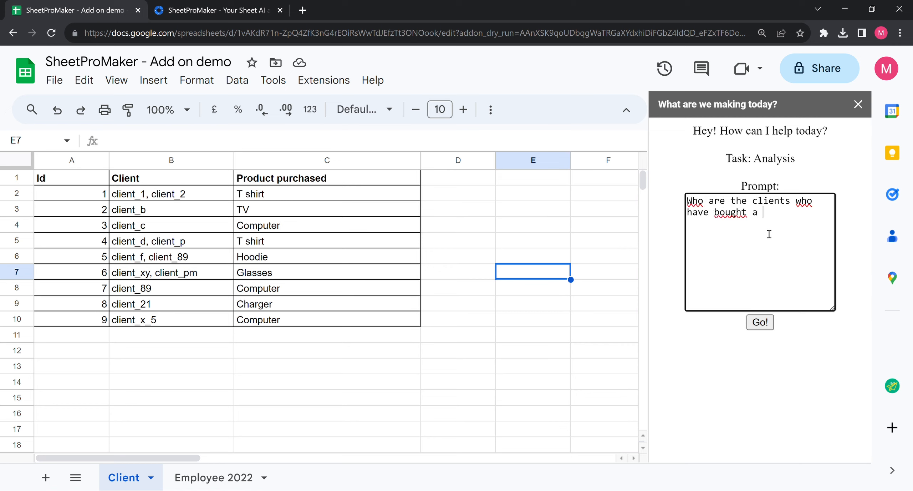
pyautogui.write('computer?')
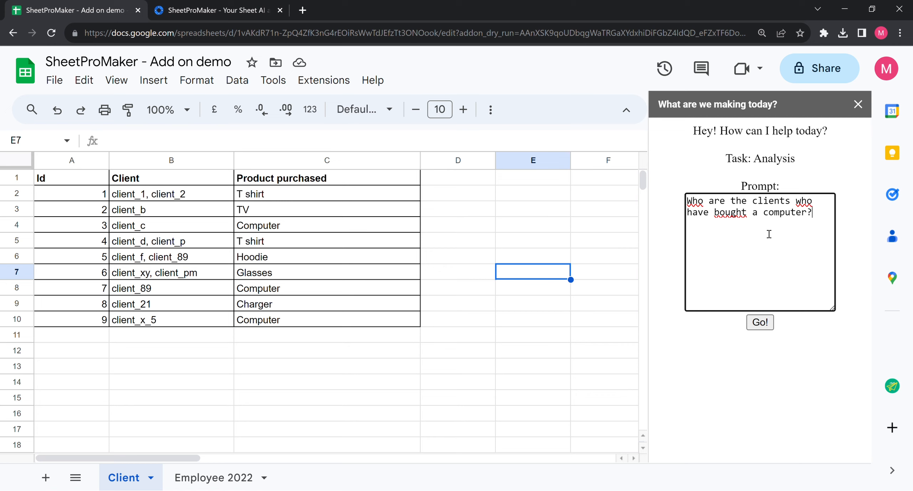
pyautogui.click(760, 323)
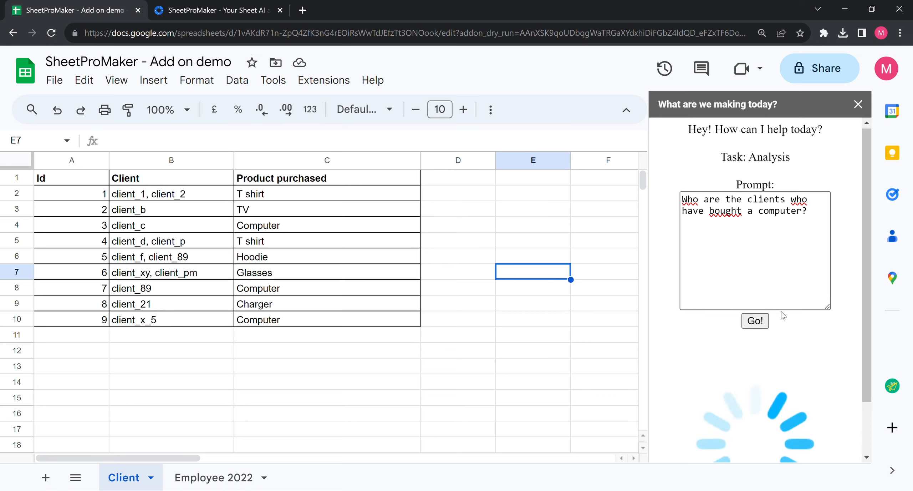
pyautogui.scroll(-2, 783, 311)
pyautogui.scroll(2, 782, 304)
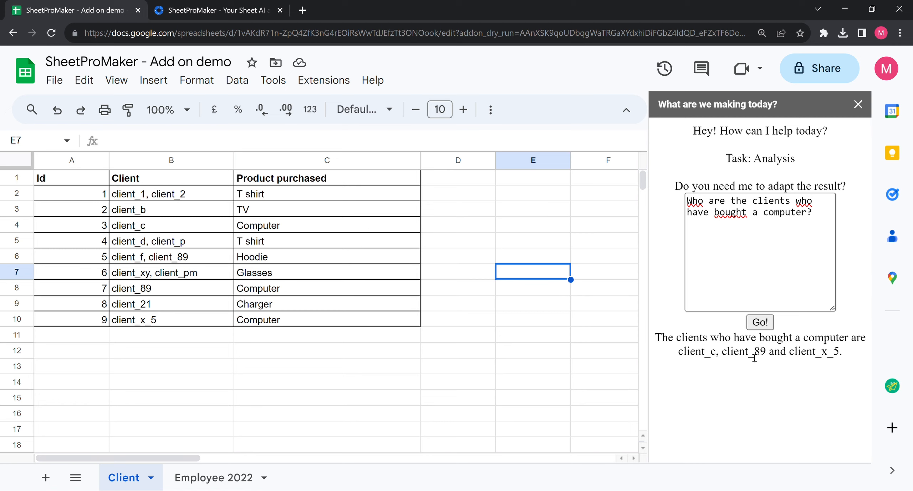
# Step: Check the clients in B4, B8 and B10 against the answer, then open Extensions
pyautogui.click(167, 227)
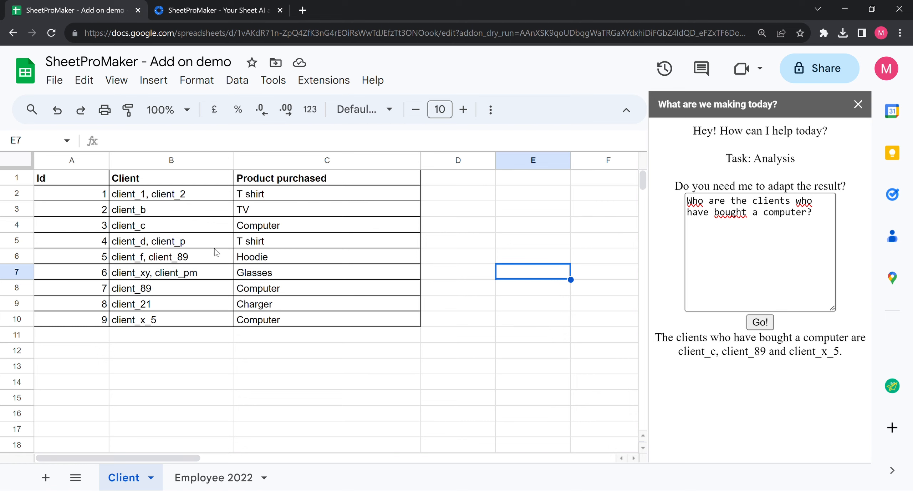
pyautogui.click(213, 291)
pyautogui.press('Down')
pyautogui.press('Down')
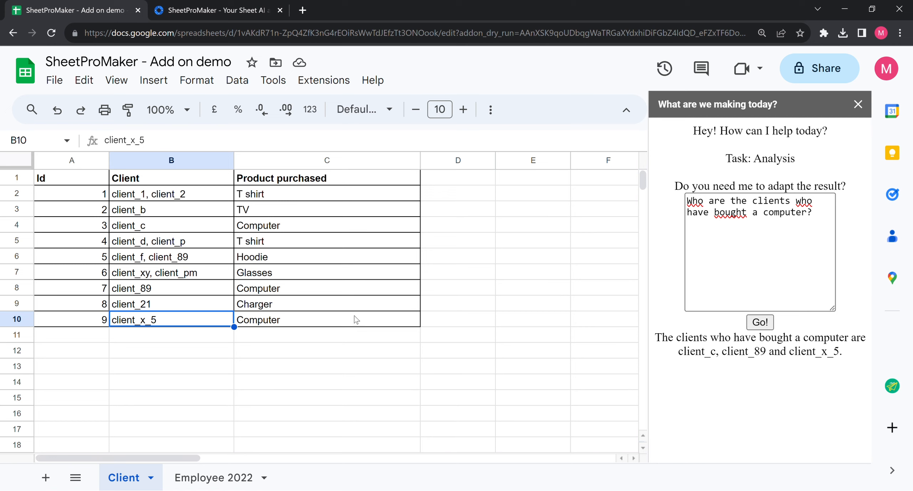
pyautogui.click(324, 80)
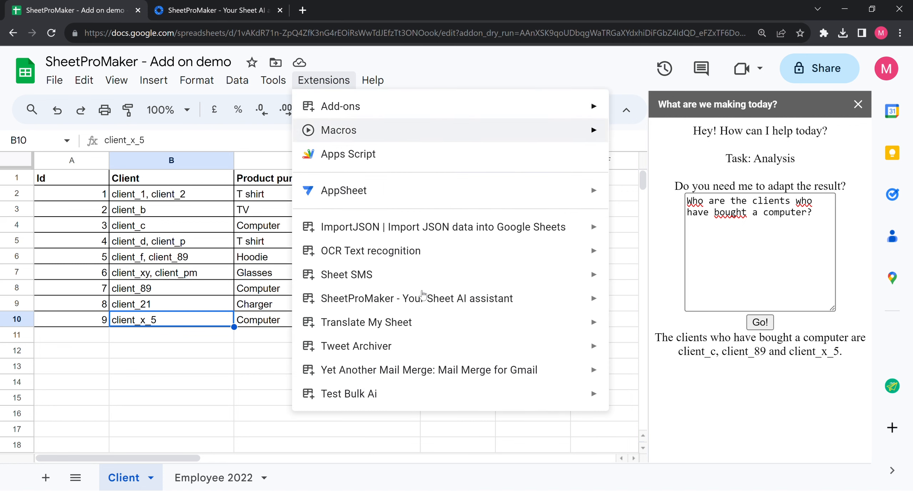
# Step: Restart SheetProMaker from the add-ons menu and scroll through its task choices
pyautogui.moveTo(421, 301)
pyautogui.click(664, 307)
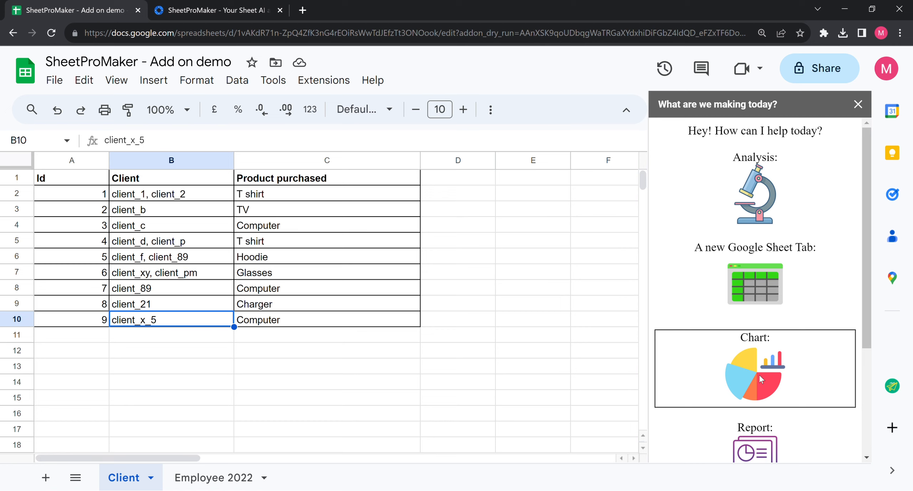
pyautogui.scroll(-3, 760, 374)
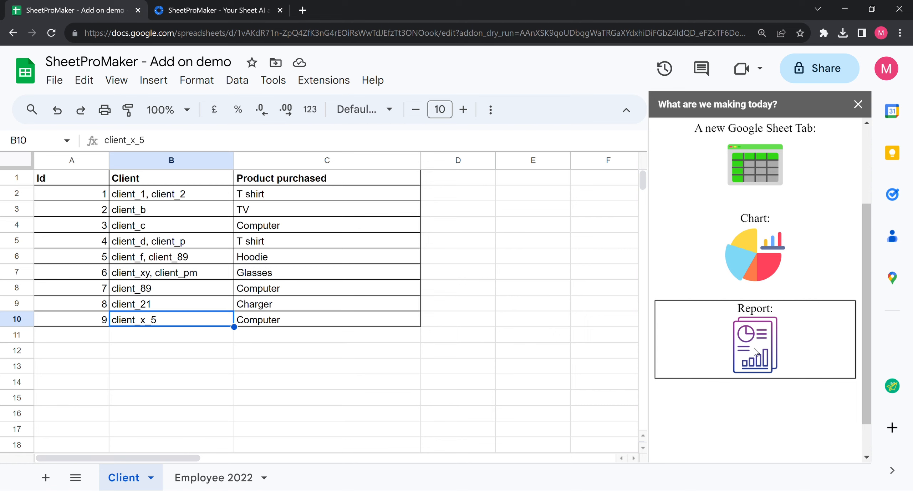
pyautogui.scroll(3, 756, 352)
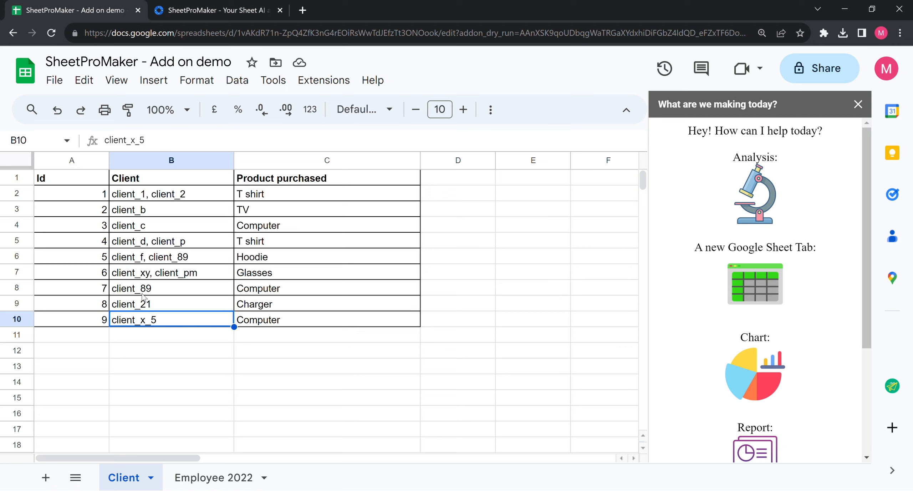
# Step: Use the new Google Sheet Tab task with the prompt 'Rewrite the table with one client per line'
pyautogui.click(798, 300)
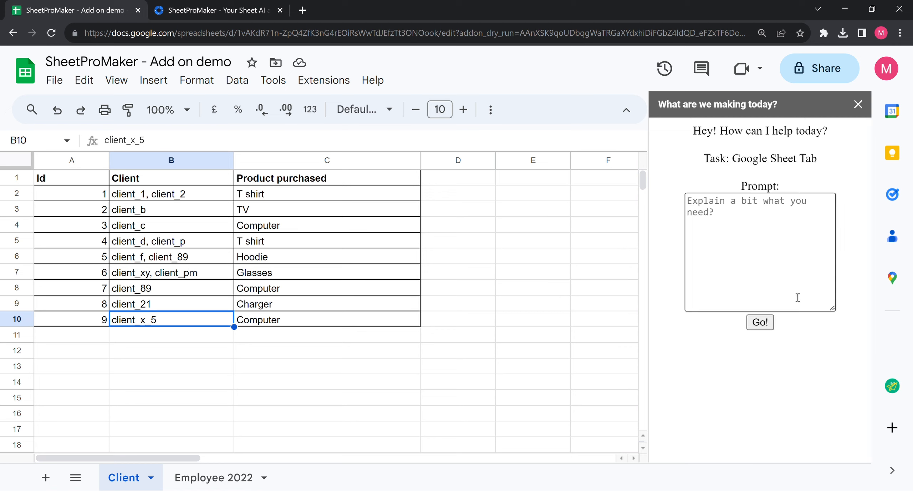
pyautogui.click(759, 262)
pyautogui.write('R')
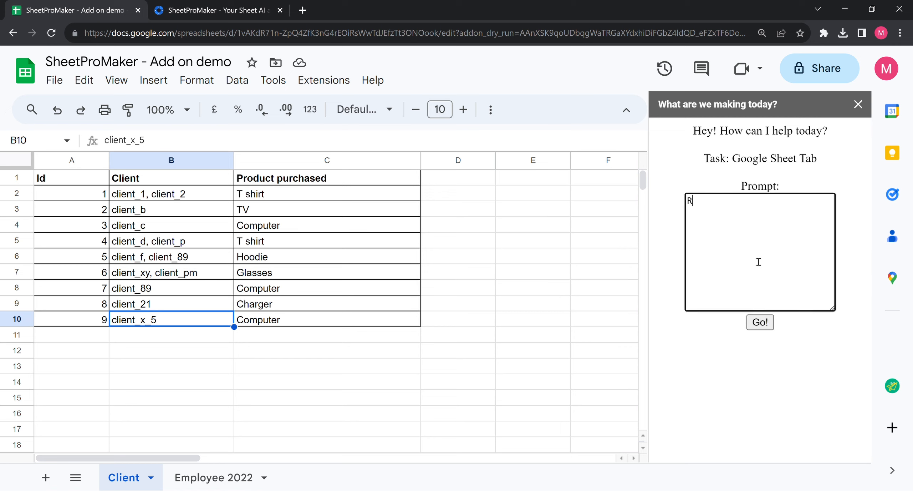
pyautogui.write('ewrite the table with one client per line')
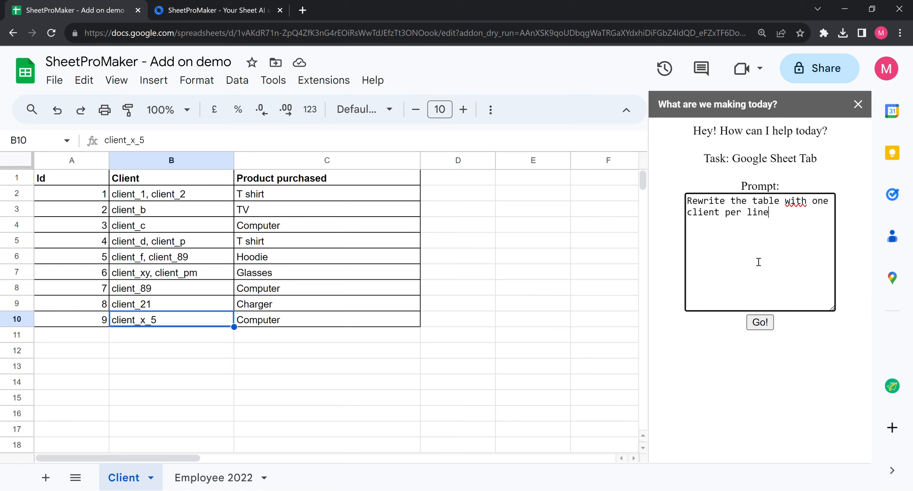
pyautogui.click(762, 325)
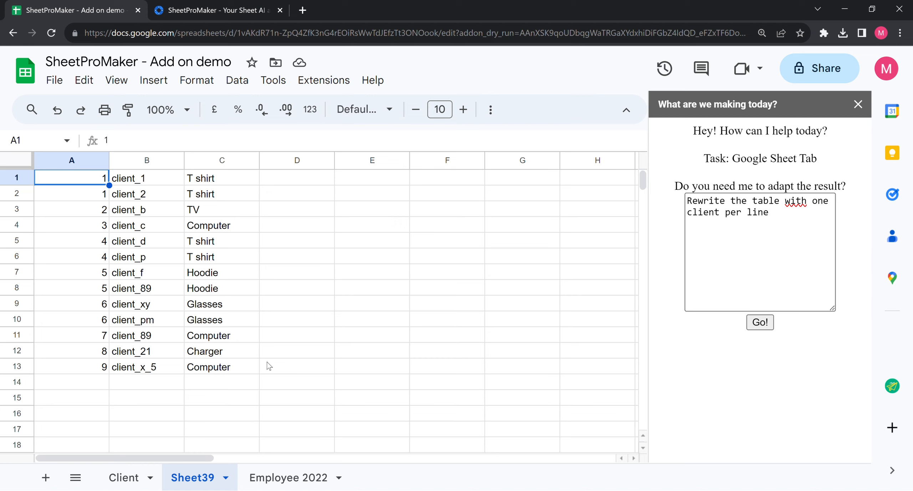
pyautogui.click(131, 180)
pyautogui.click(132, 196)
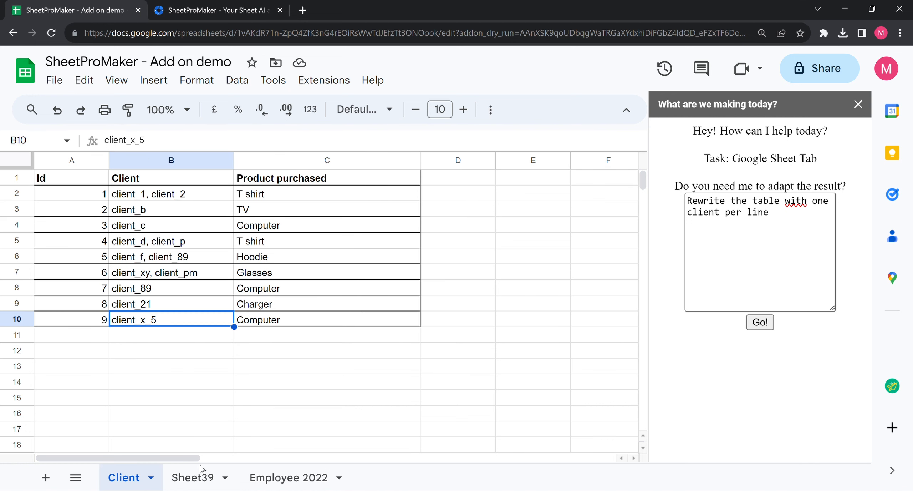
pyautogui.click(200, 477)
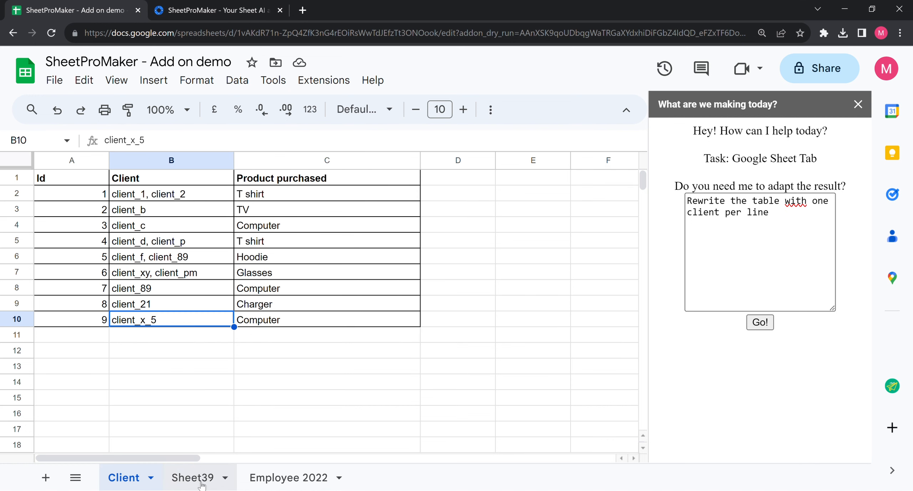
pyautogui.click(145, 245)
pyautogui.click(145, 260)
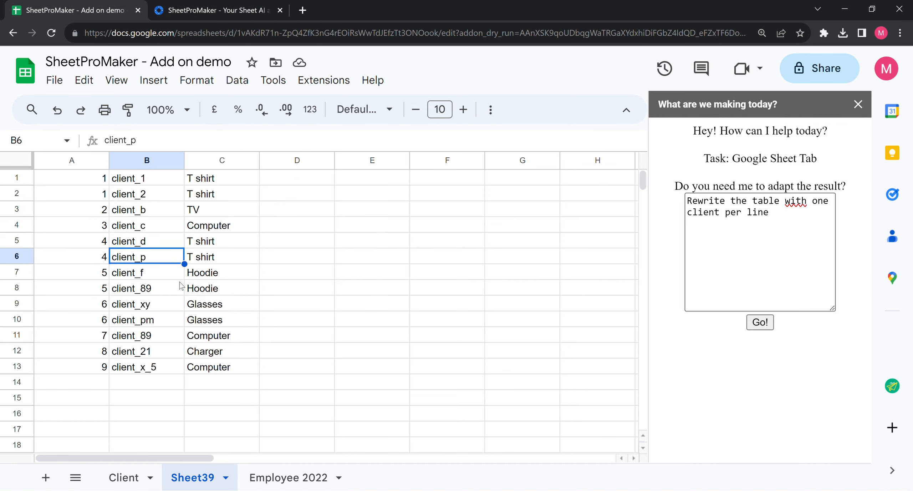
pyautogui.click(147, 254)
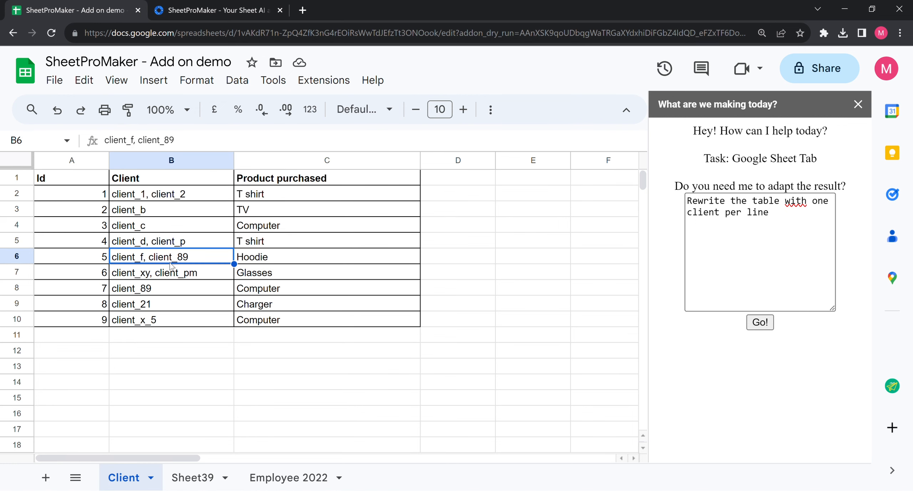
pyautogui.click(218, 477)
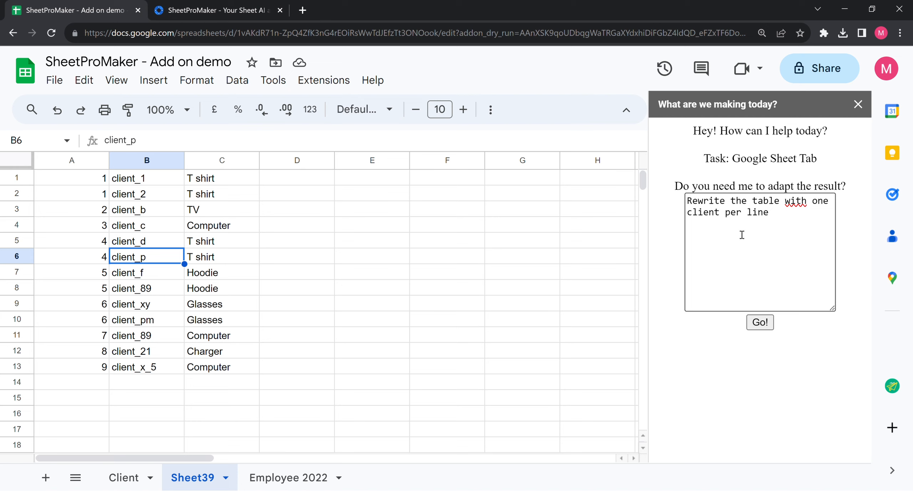
pyautogui.click(788, 226)
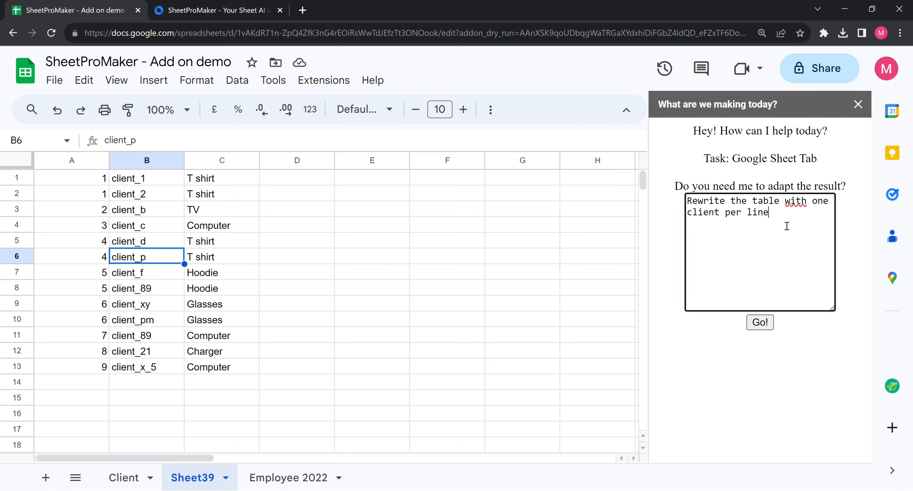
pyautogui.hotkey('ctrl', 'a')
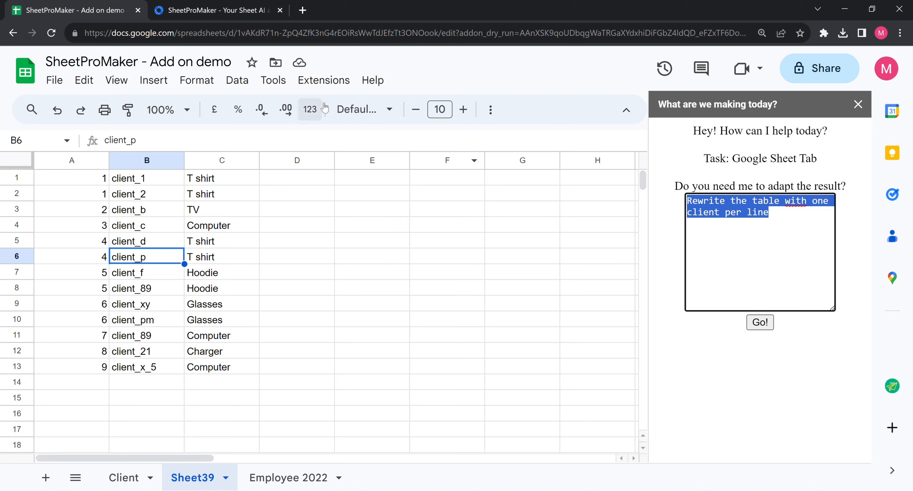
# Step: Restart the SheetProMaker assistant from Extensions and scroll through its task options
pyautogui.click(334, 86)
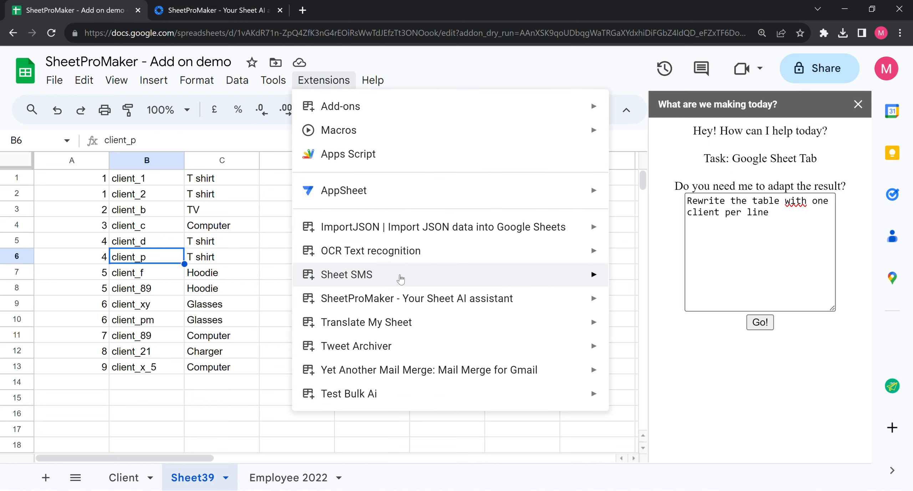
pyautogui.moveTo(500, 299)
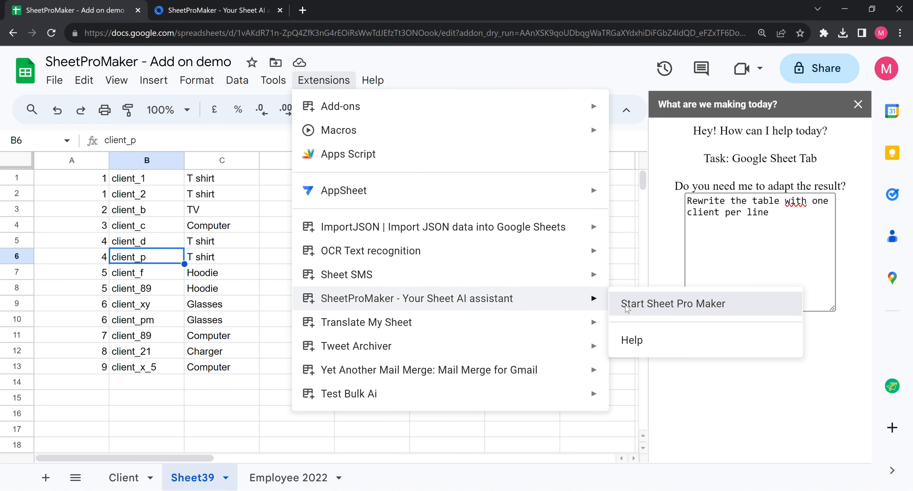
pyautogui.click(630, 302)
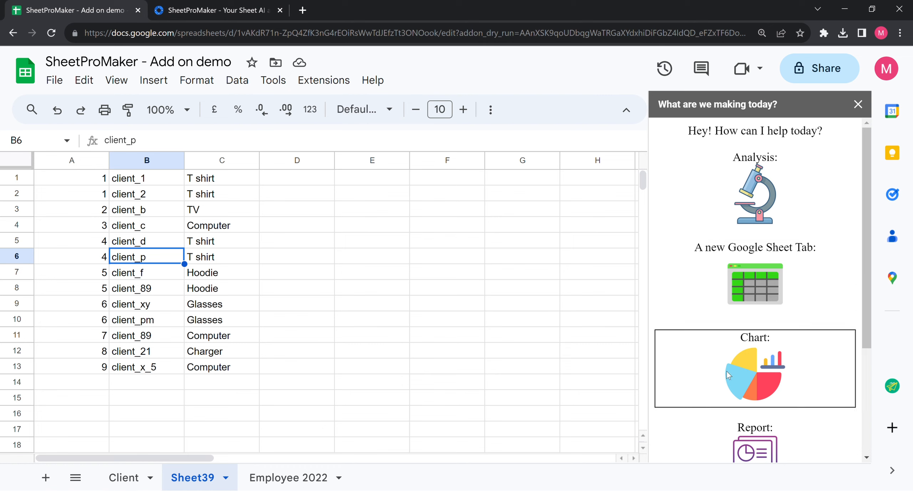
pyautogui.scroll(-2, 738, 362)
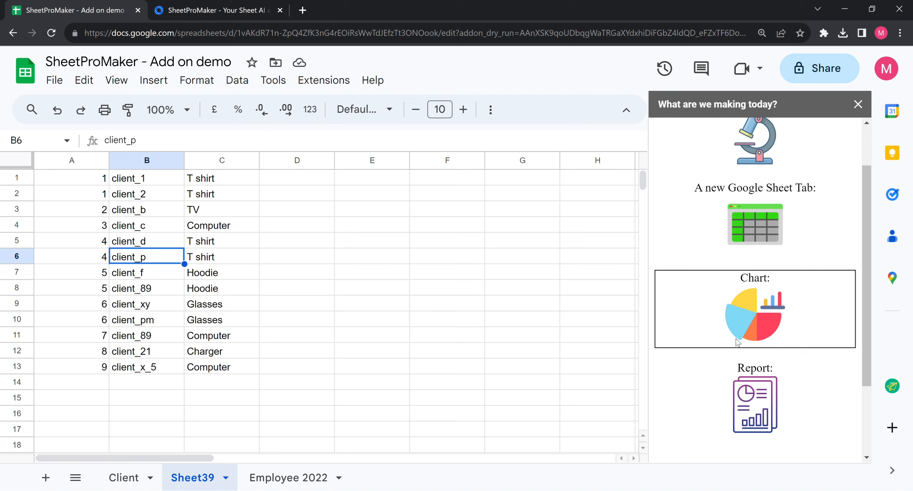
pyautogui.scroll(2, 738, 342)
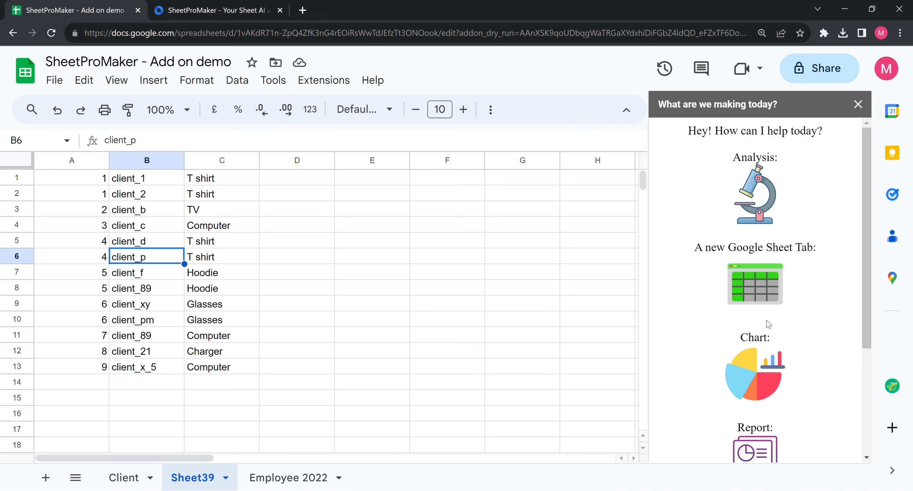
pyautogui.scroll(-4, 768, 324)
pyautogui.scroll(2, 767, 321)
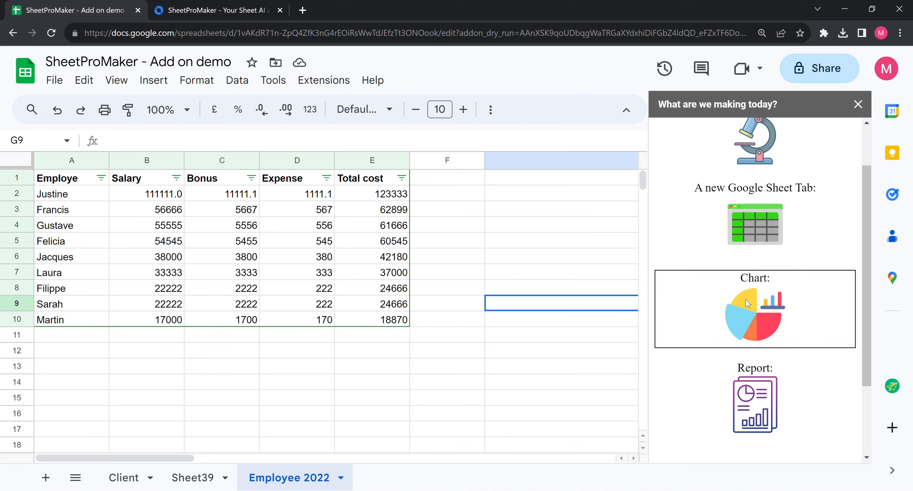
# Step: Use the Chart task with the prompt 'Create a chart with salary for each employee'
pyautogui.click(761, 320)
pyautogui.click(764, 306)
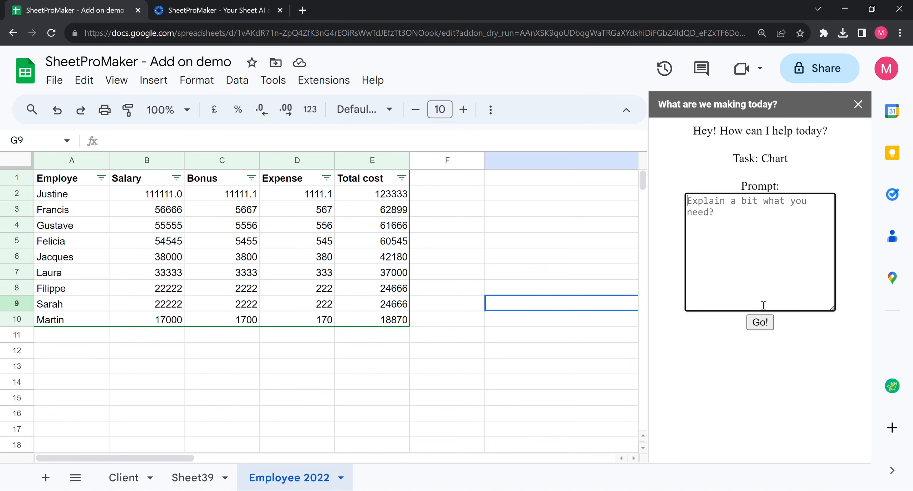
pyautogui.write('Create ')
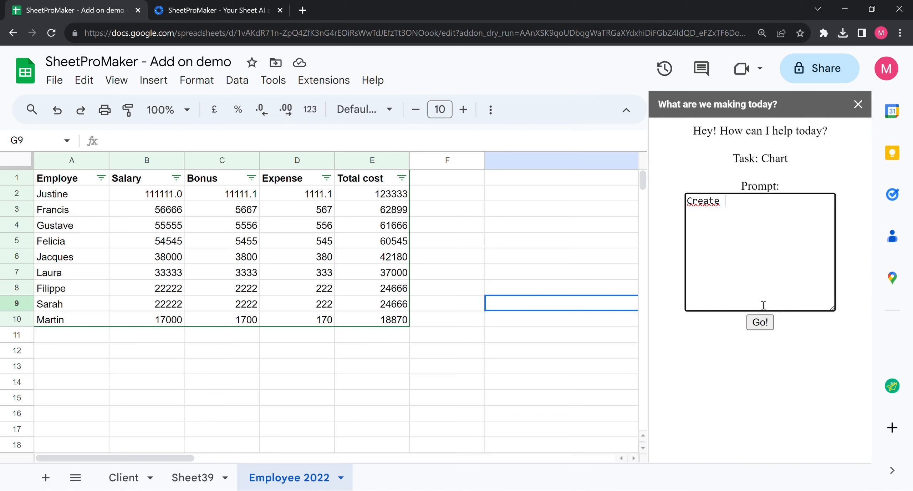
pyautogui.write('a chart with salary for e')
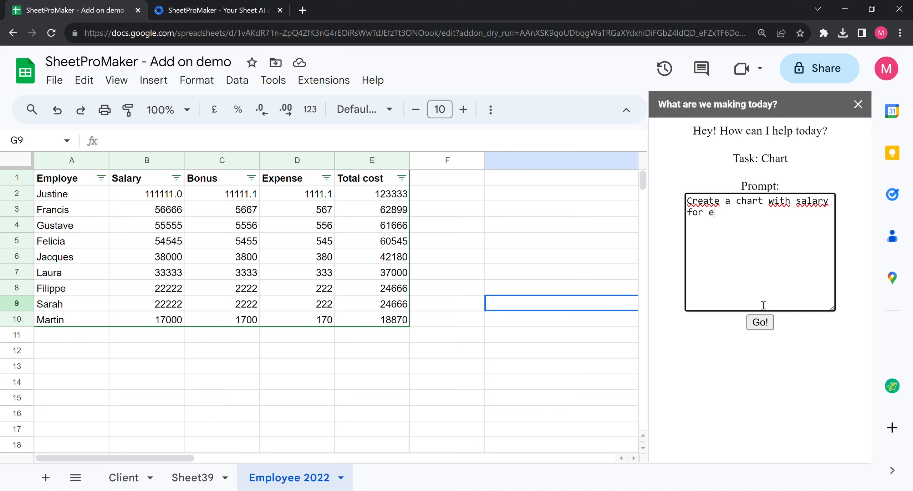
pyautogui.write('ach employee')
pyautogui.click(761, 325)
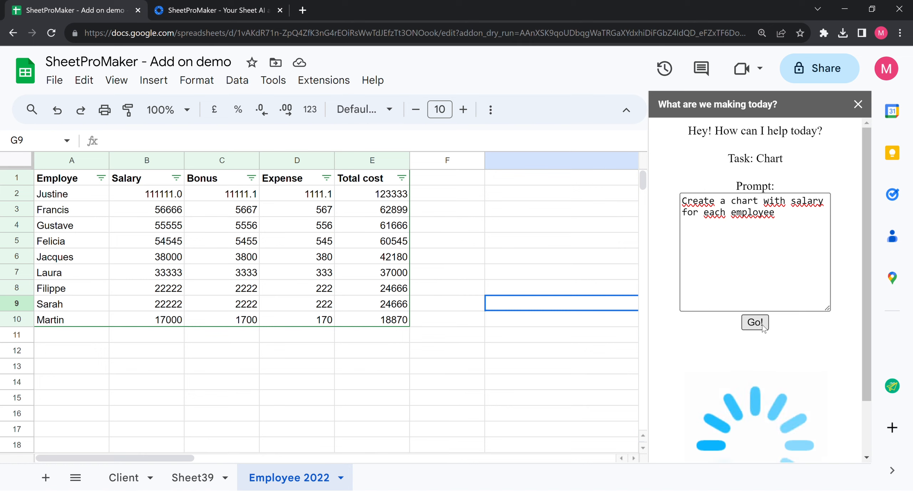
pyautogui.scroll(-2, 757, 370)
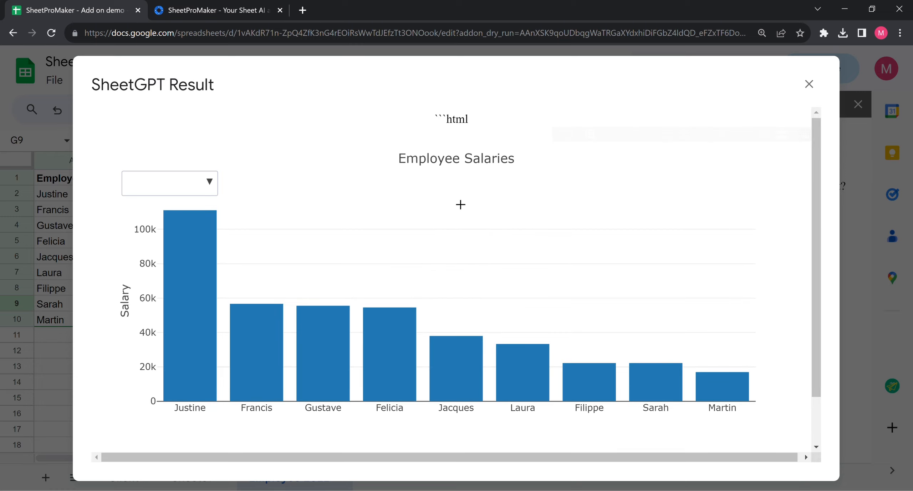
# Step: Read through the Employee Salaries chart explanation, then close the SheetGPT Result window
pyautogui.scroll(-2, 459, 204)
pyautogui.scroll(2, 439, 176)
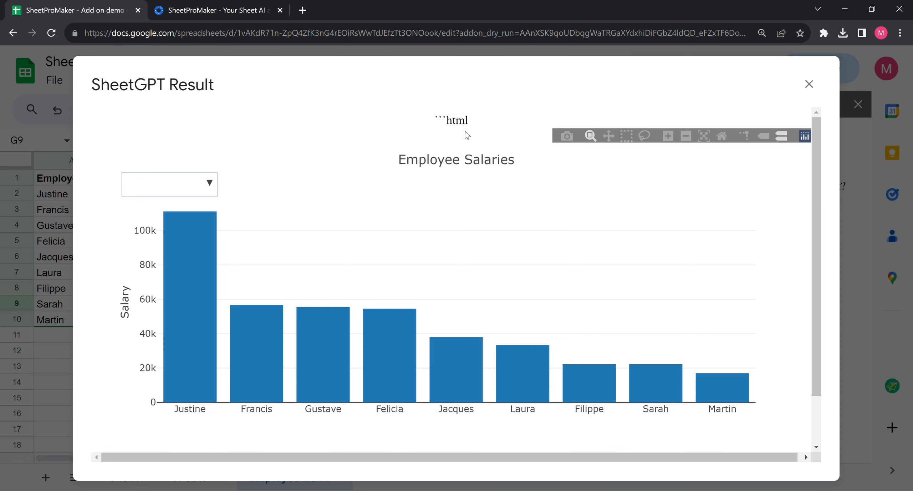
pyautogui.scroll(-2, 457, 166)
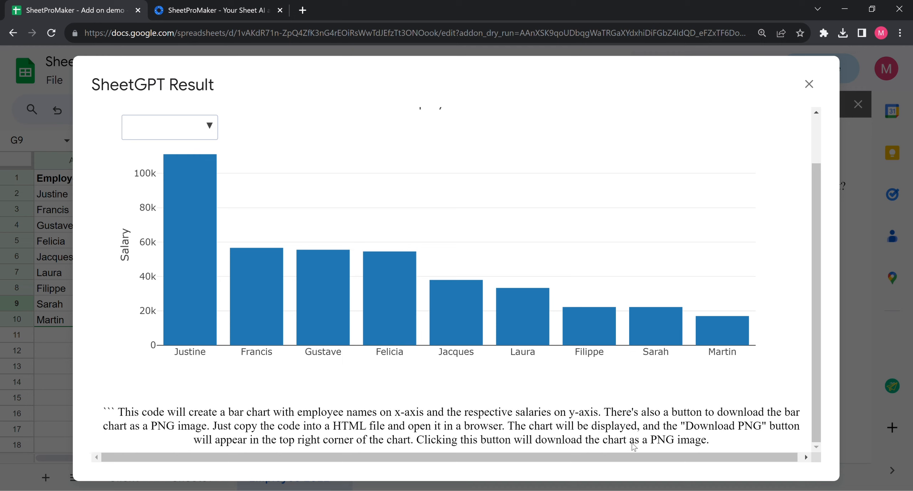
pyautogui.scroll(2, 382, 353)
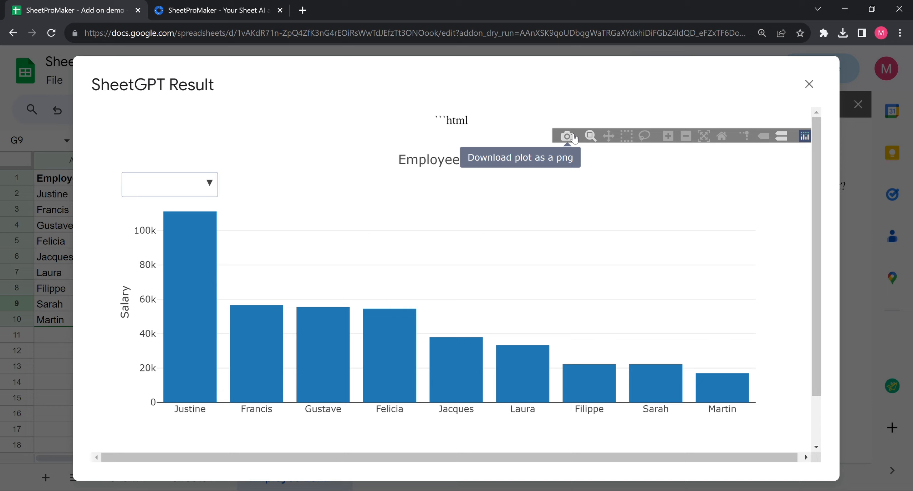
pyautogui.click(816, 89)
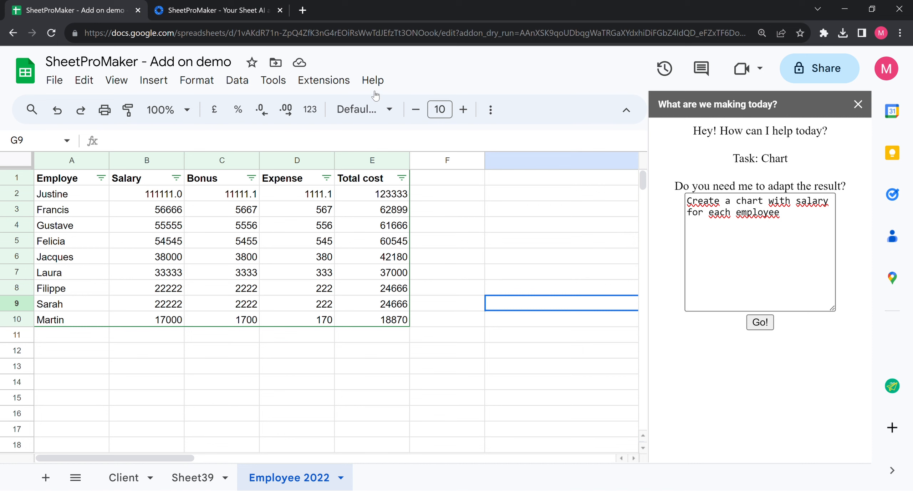
# Step: Restart SheetProMaker from Extensions and scroll its task cards down to Report
pyautogui.click(325, 81)
pyautogui.moveTo(603, 300)
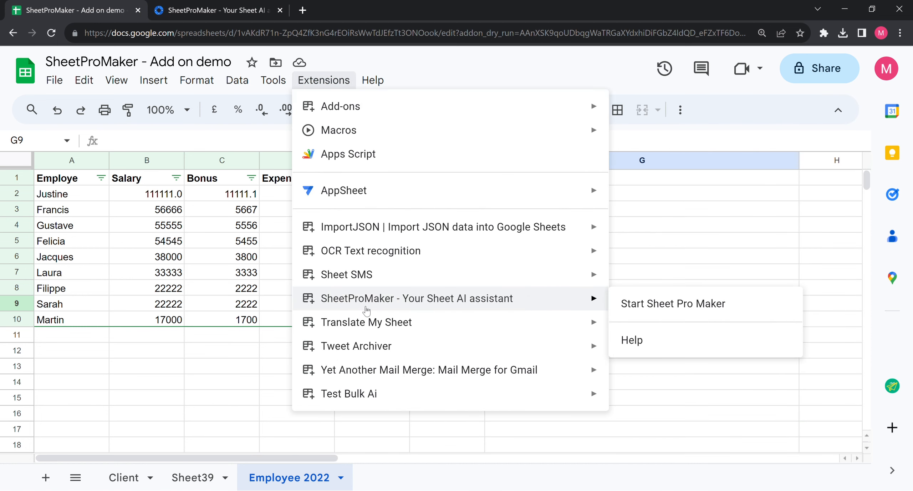
pyautogui.click(631, 303)
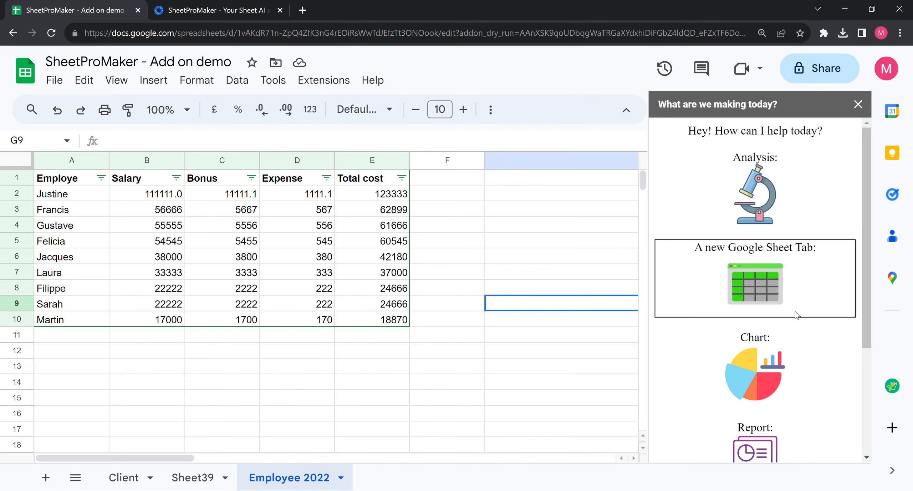
pyautogui.scroll(-2, 795, 316)
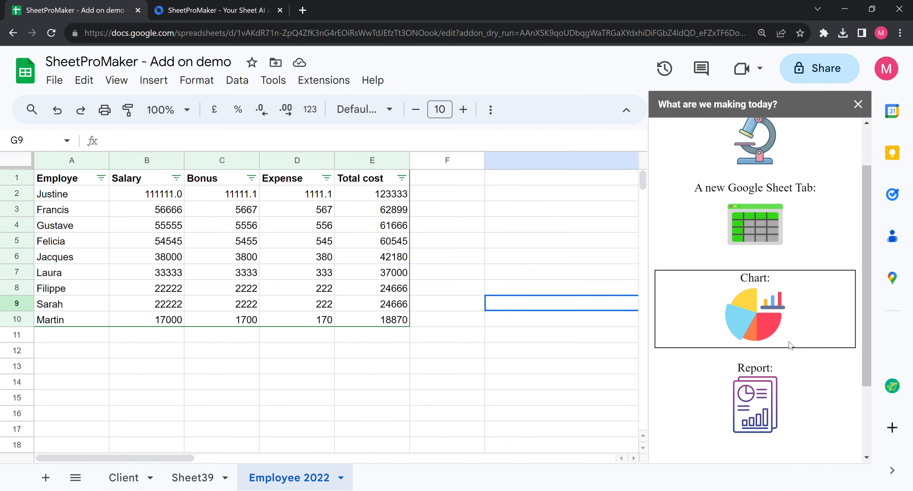
# Step: Choose the Report task and enter 'Write a report with each employee bonus for the year.'
pyautogui.click(770, 426)
pyautogui.click(712, 268)
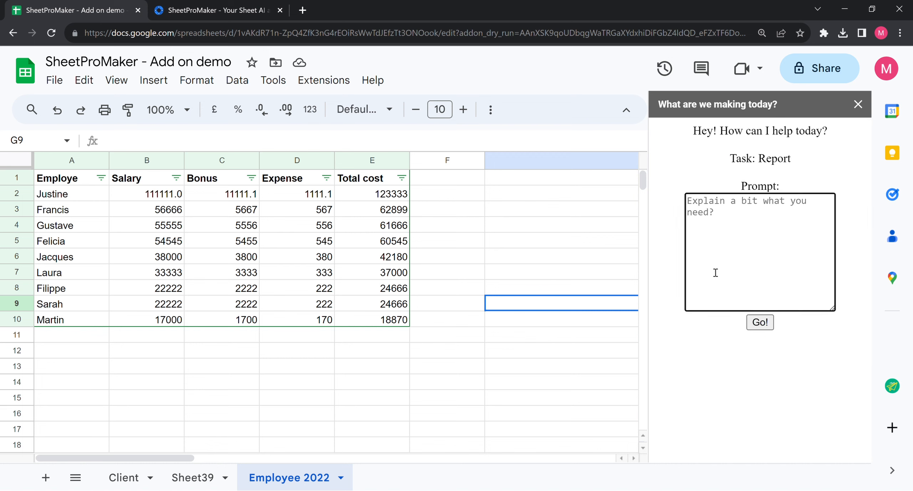
pyautogui.write('Writ')
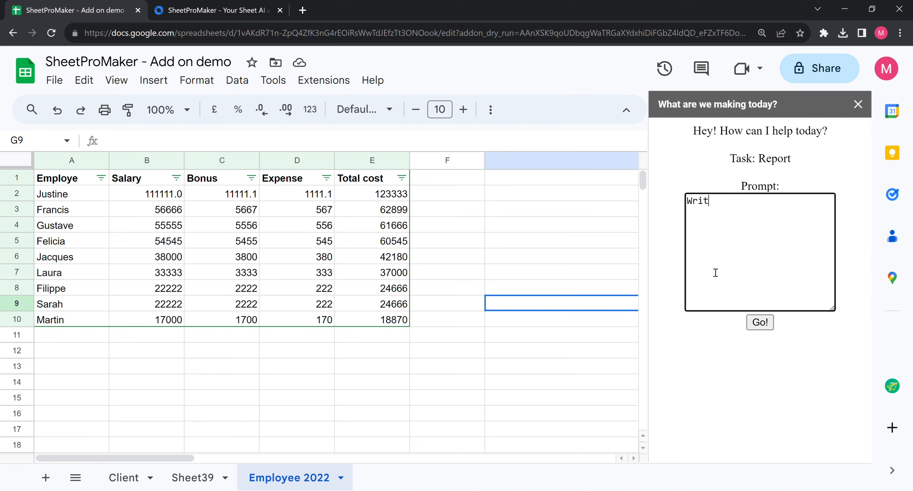
pyautogui.write('e a report with each employye bonys')
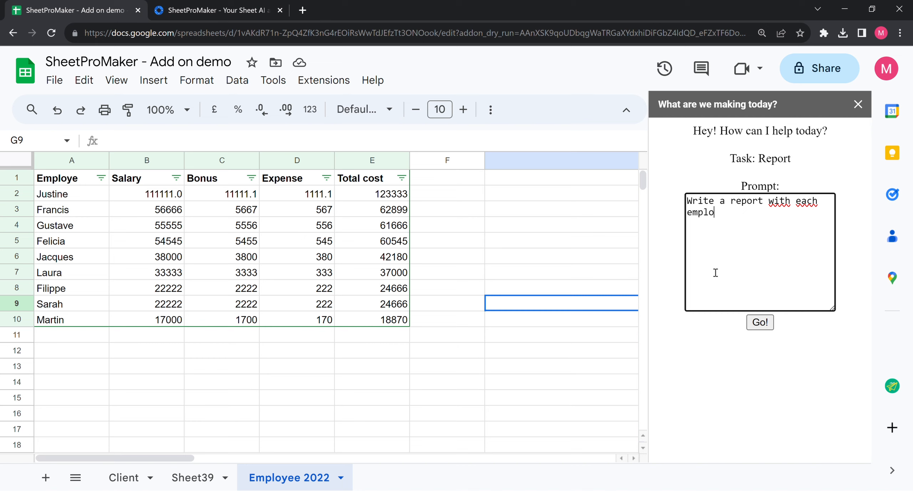
pyautogui.press('BackSpace')
pyautogui.press('BackSpace')
pyautogui.press('BackSpace')
pyautogui.press('BackSpace')
pyautogui.press('BackSpace')
pyautogui.press('BackSpace')
pyautogui.press('BackSpace')
pyautogui.press('BackSpace')
pyautogui.write('ee bonus for the year.')
pyautogui.press('Return')
pyautogui.press('Return')
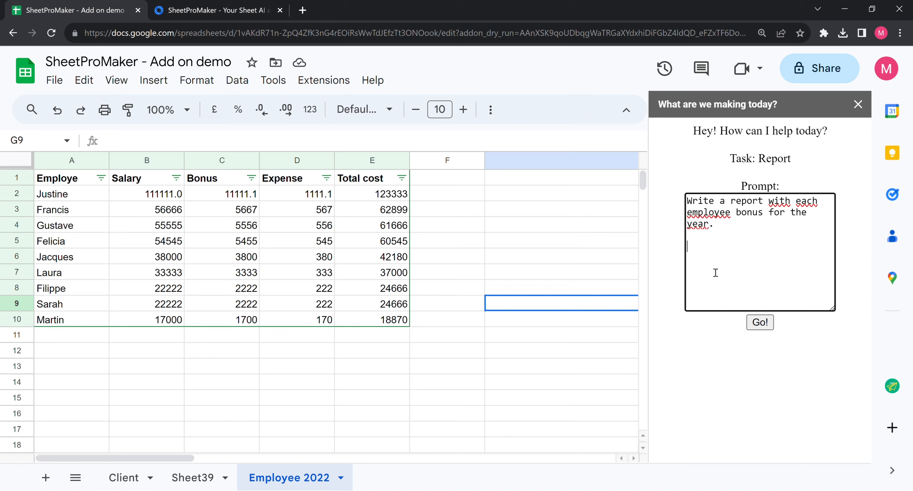
# Step: Add the line 'Say few lines about the general bonus attribution' and submit the prompt
pyautogui.write('Descrtbe th')
pyautogui.press('BackSpace')
pyautogui.press('BackSpace')
pyautogui.press('BackSpace')
pyautogui.write('how')
pyautogui.press('BackSpace')
pyautogui.press('BackSpace')
pyautogui.press('BackSpace')
pyautogui.press('BackSpace')
pyautogui.press('BackSpace')
pyautogui.press('BackSpace')
pyautogui.press('BackSpace')
pyautogui.press('BackSpace')
pyautogui.press('BackSpace')
pyautogui.press('BackSpace')
pyautogui.press('BackSpace')
pyautogui.press('BackSpace')
pyautogui.write('Say few lines about ')
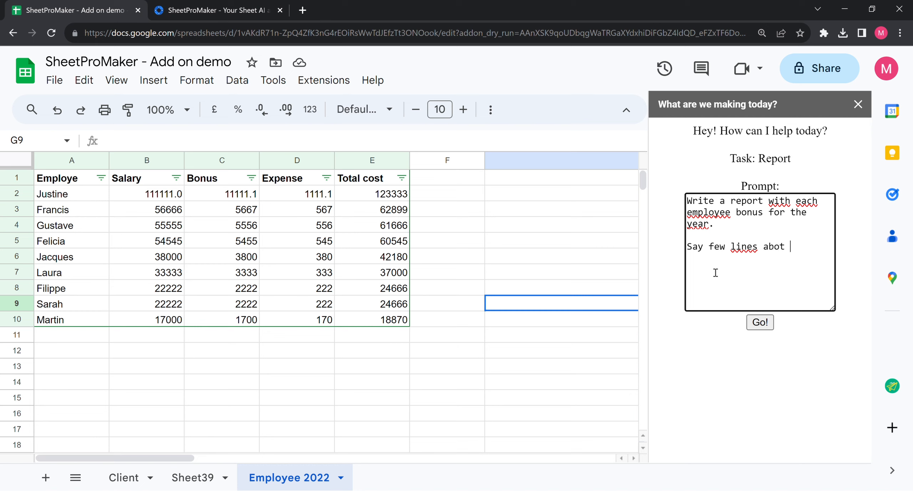
pyautogui.write('the general bonus ')
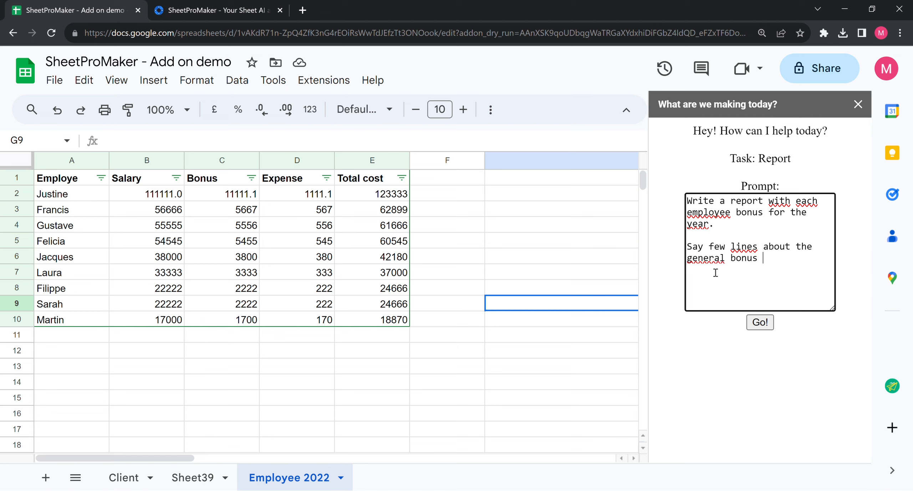
pyautogui.write('attribution')
pyautogui.click(758, 322)
# Step: Wait for SheetProMaker to finish the report until the 'Click here to open your report' link appears
pyautogui.scroll(-2, 749, 370)
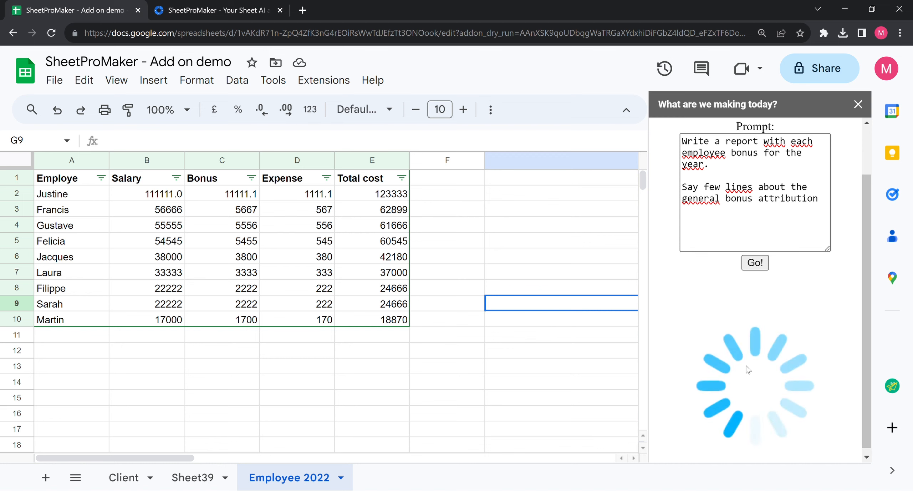
pyautogui.scroll(2, 807, 322)
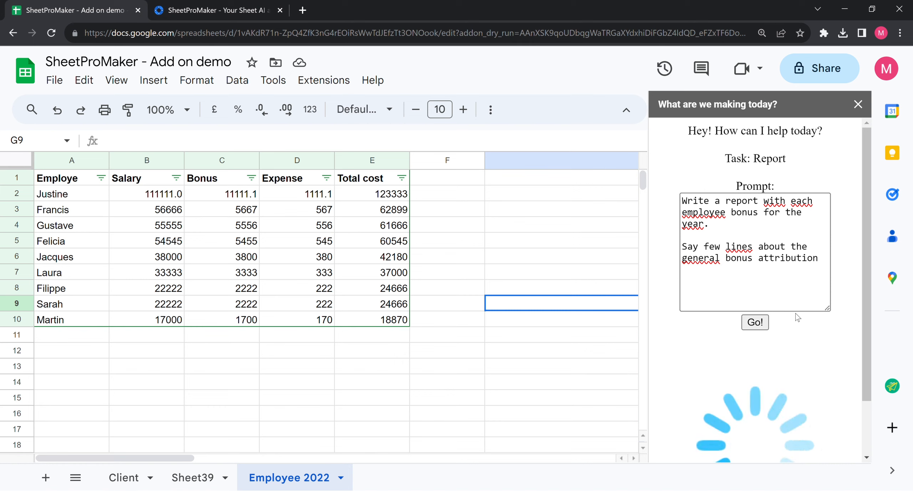
pyautogui.scroll(-2, 798, 317)
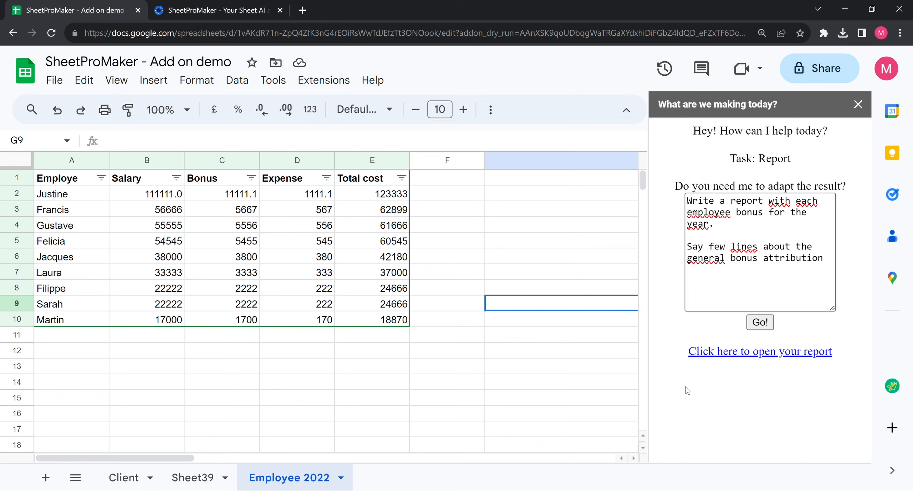
# Step: Open the generated Employee Bonus Report in a new Google Docs tab using its copied link
pyautogui.click(723, 360)
pyautogui.click(229, 4)
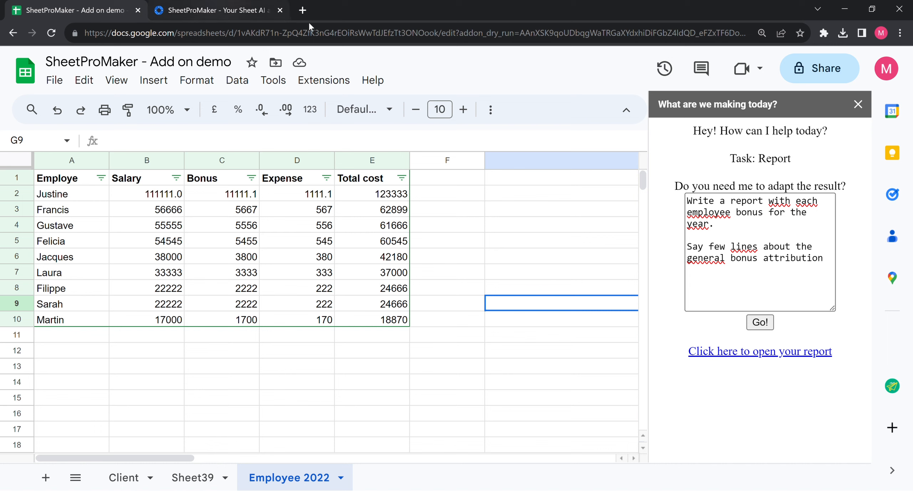
pyautogui.hotkey('ctrl', 't')
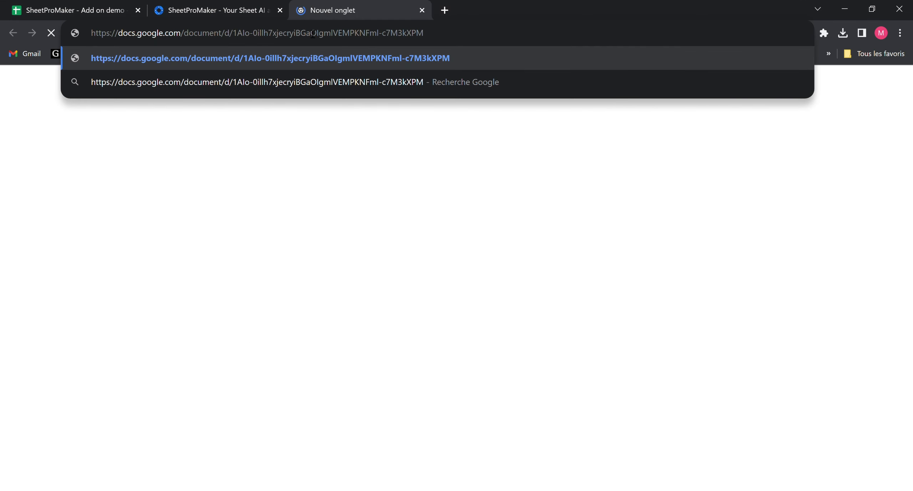
pyautogui.press('Return')
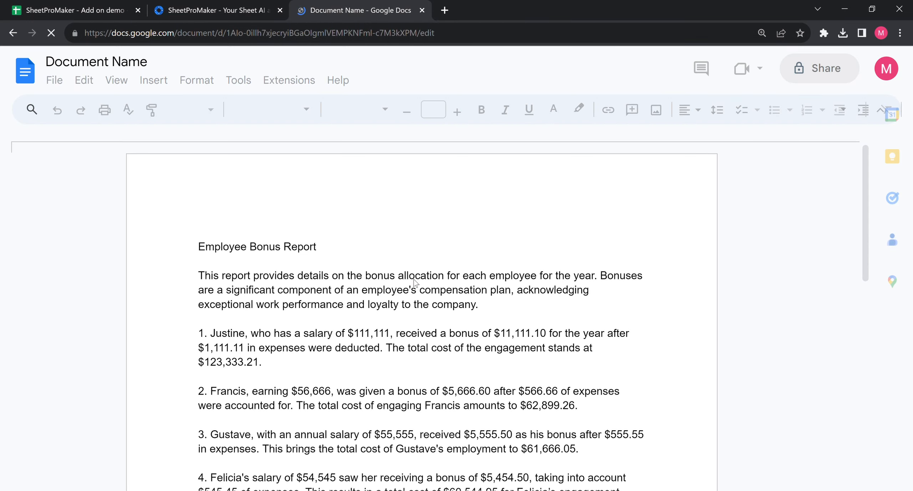
# Step: Scroll through the Employee Bonus Report to review each employee's figures
pyautogui.scroll(-1, 421, 284)
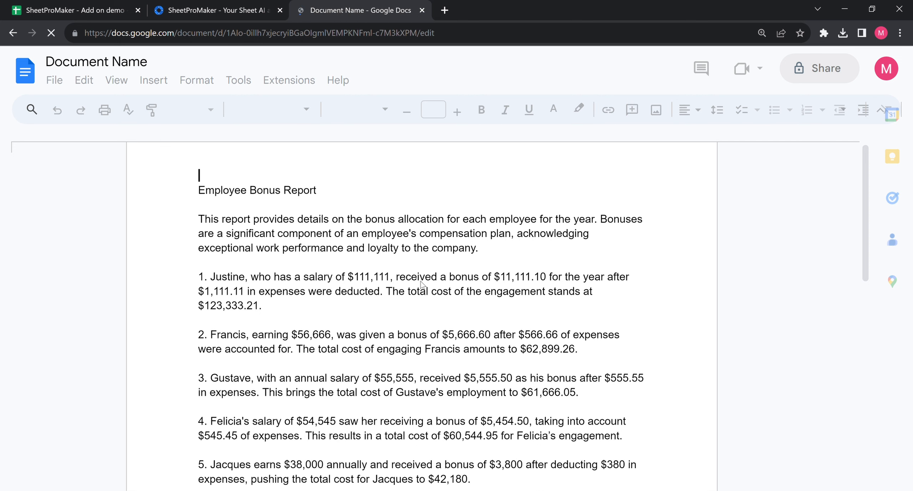
pyautogui.scroll(-1, 421, 285)
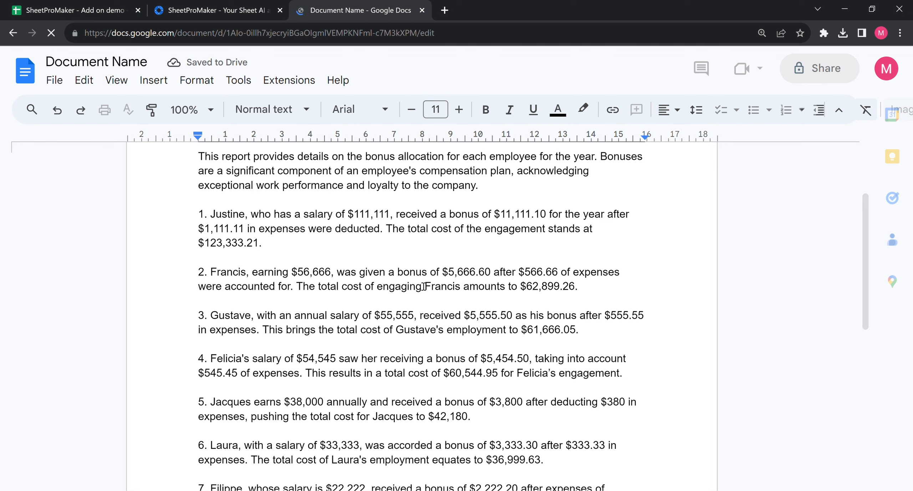
pyautogui.scroll(-2, 421, 307)
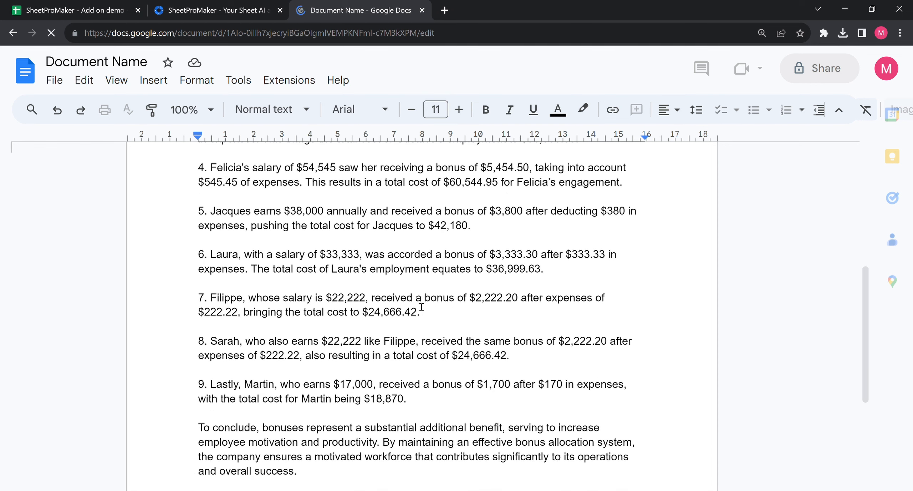
pyautogui.scroll(3, 425, 343)
pyautogui.scroll(2, 426, 343)
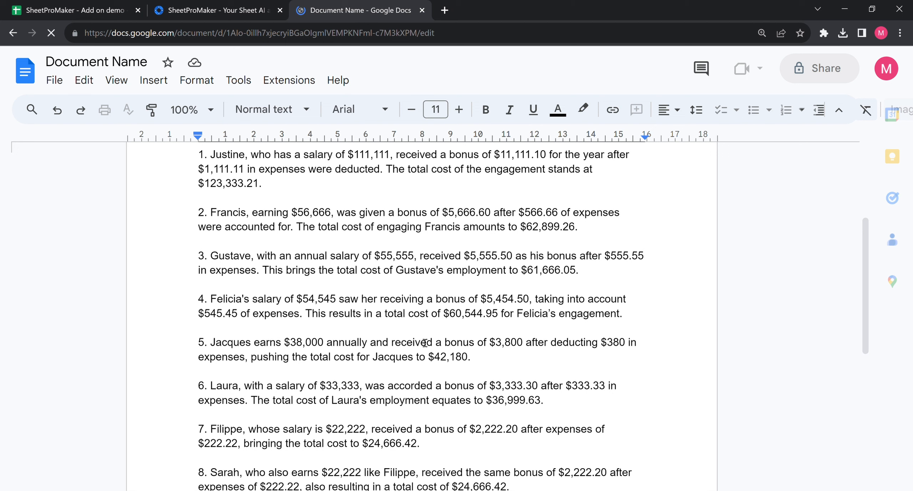
pyautogui.scroll(4, 424, 343)
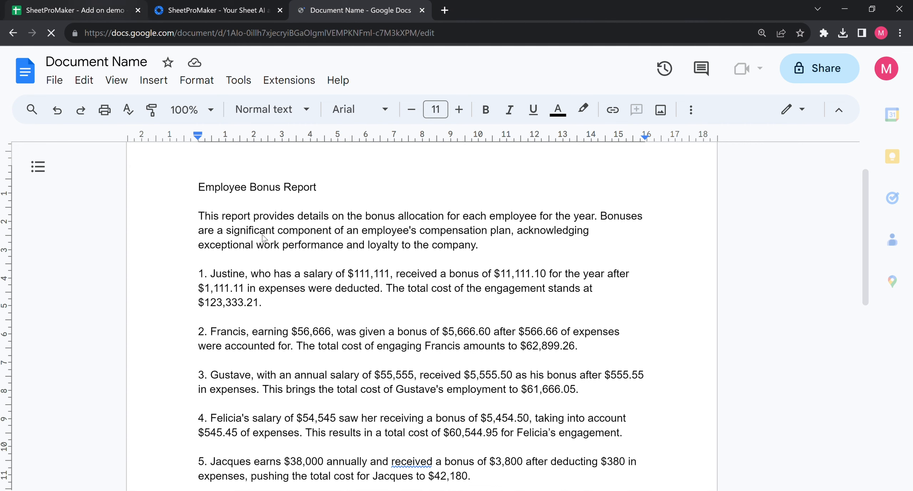
# Step: Check the first employee's salary and bonus in B2:C2 against the report, then edit the sheet's prompt
pyautogui.hotkey('ctrl', 'Tab')
pyautogui.moveTo(175, 194); pyautogui.dragTo(239, 198)
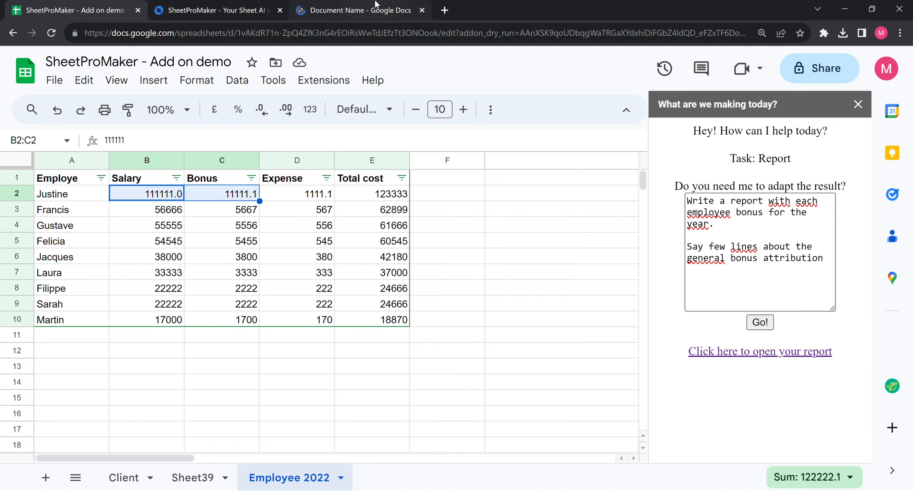
pyautogui.click(376, 5)
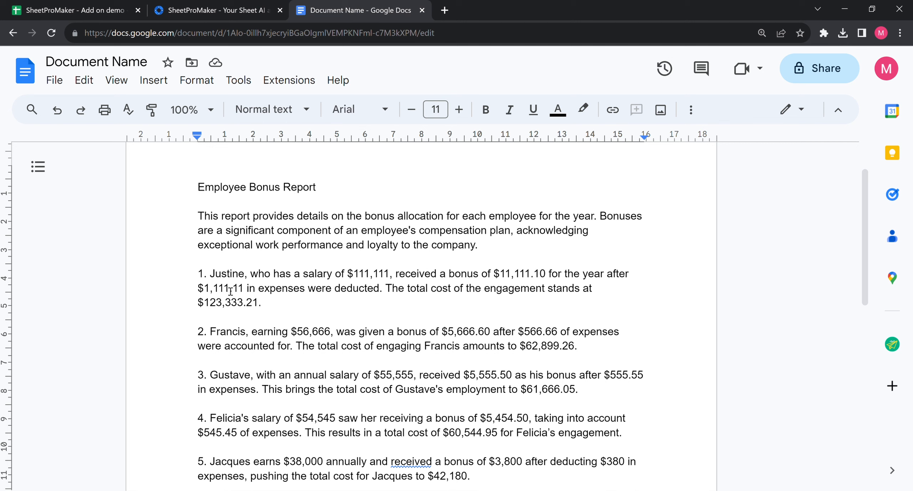
pyautogui.moveTo(230, 291); pyautogui.dragTo(262, 303)
pyautogui.scroll(-2, 363, 322)
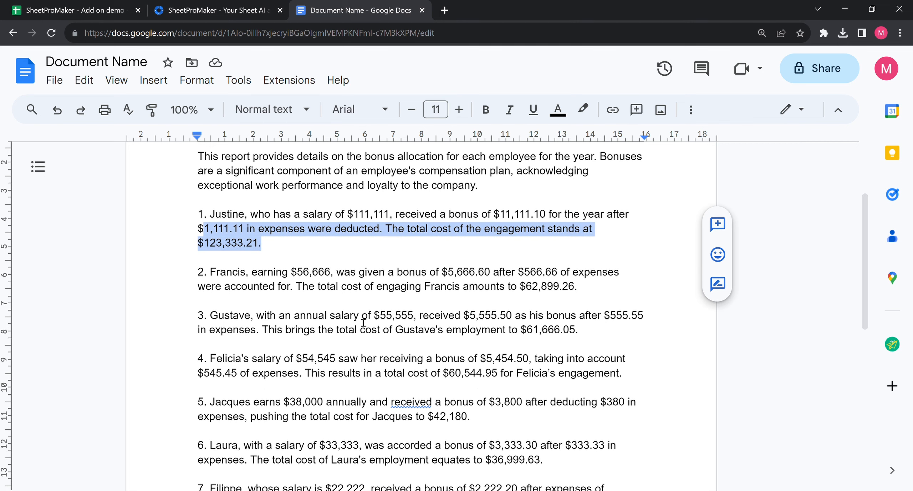
pyautogui.scroll(-4, 402, 319)
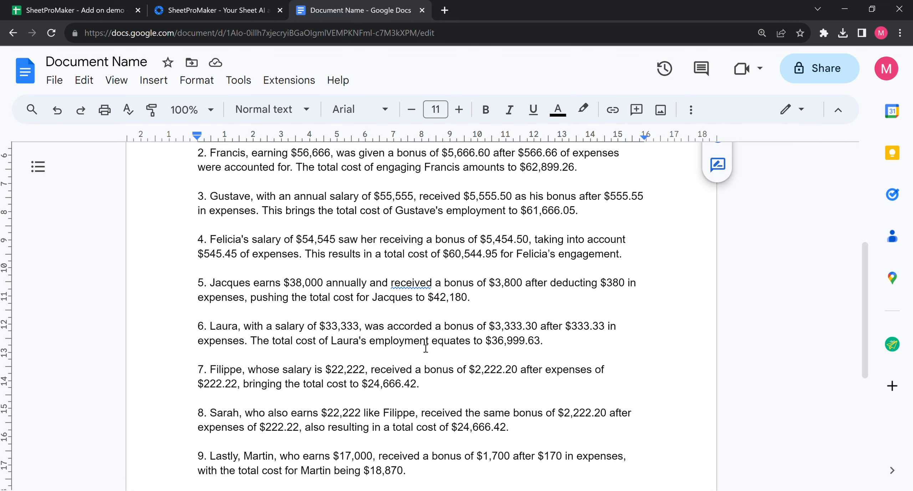
pyautogui.scroll(-2, 423, 369)
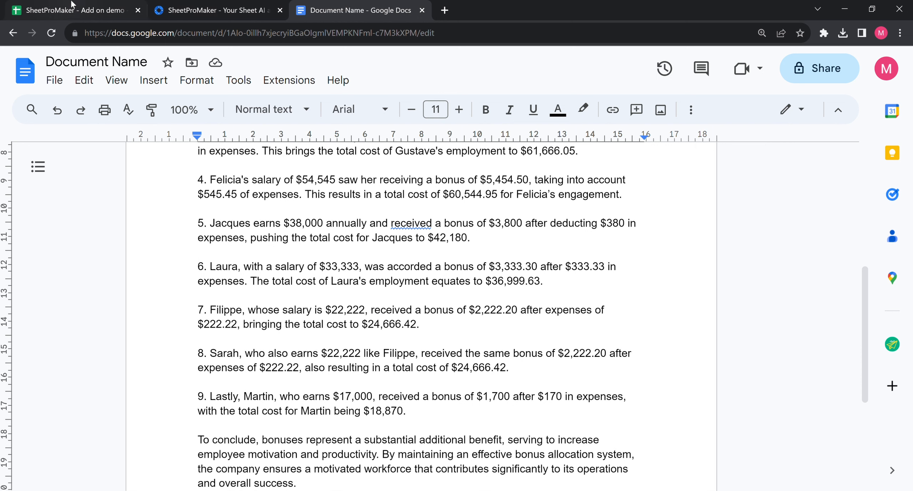
pyautogui.click(82, 5)
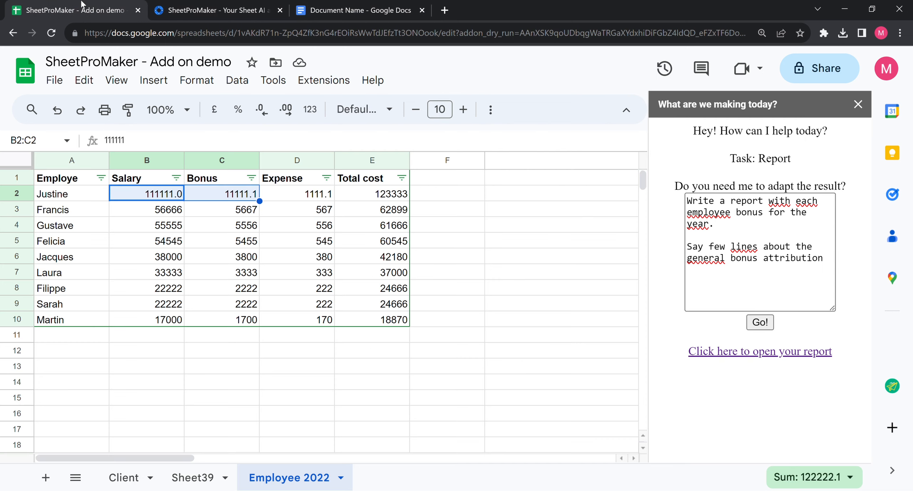
pyautogui.click(795, 273)
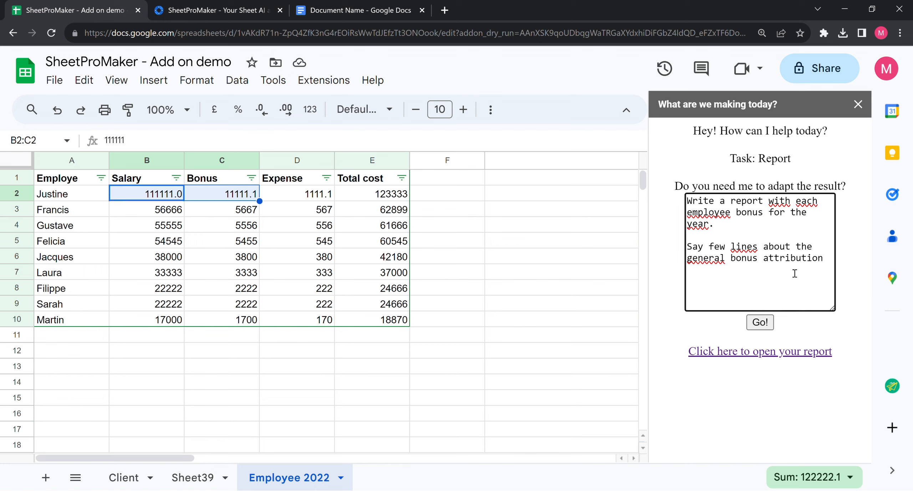